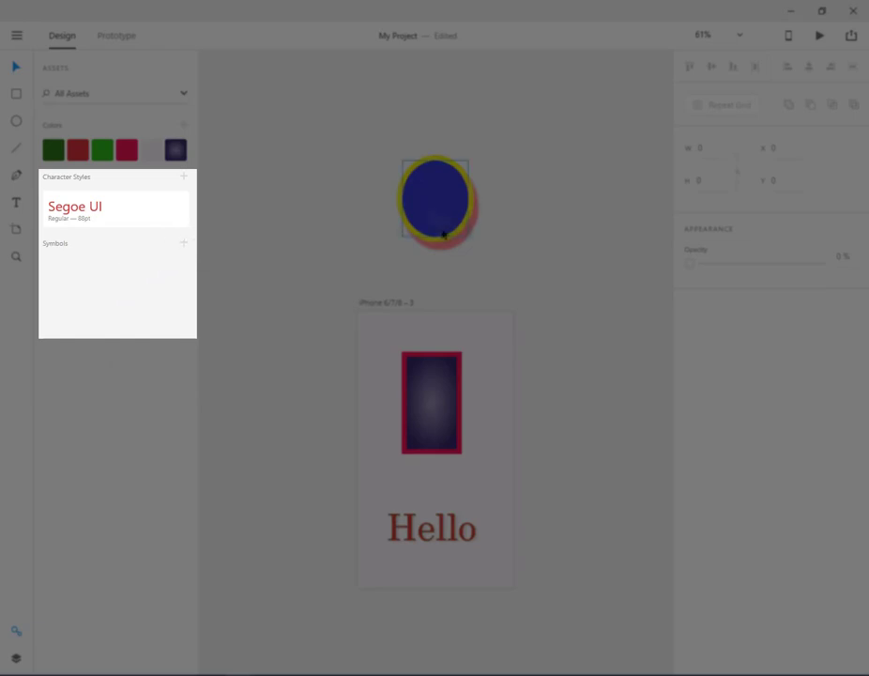
Convert the gradient rectangle on the artboard and the blue ellipse above it into two separate symbols.
{"action": "left_click", "coordinate": [440, 413]}
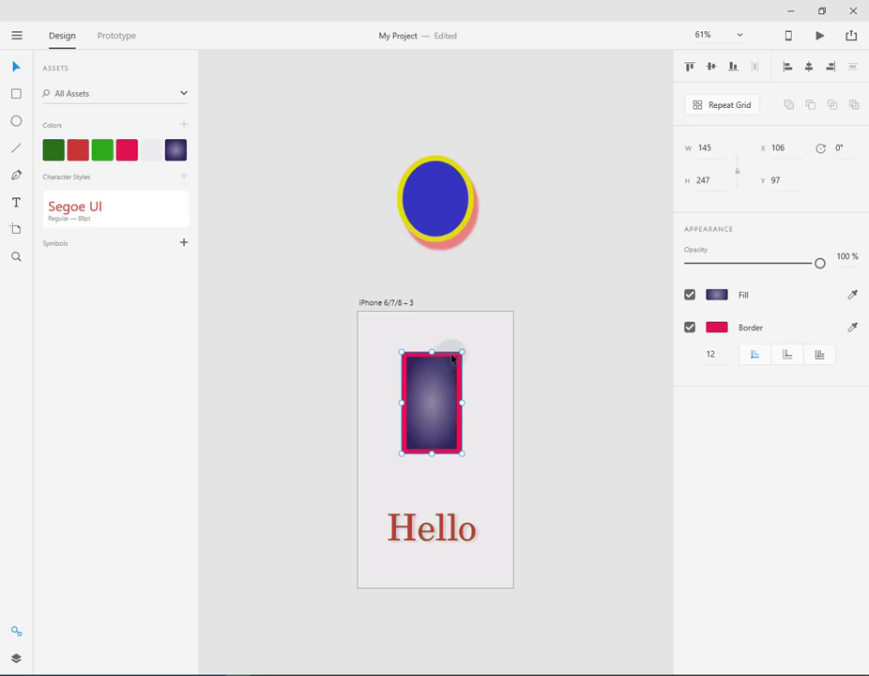
{"action": "left_click", "coordinate": [184, 245]}
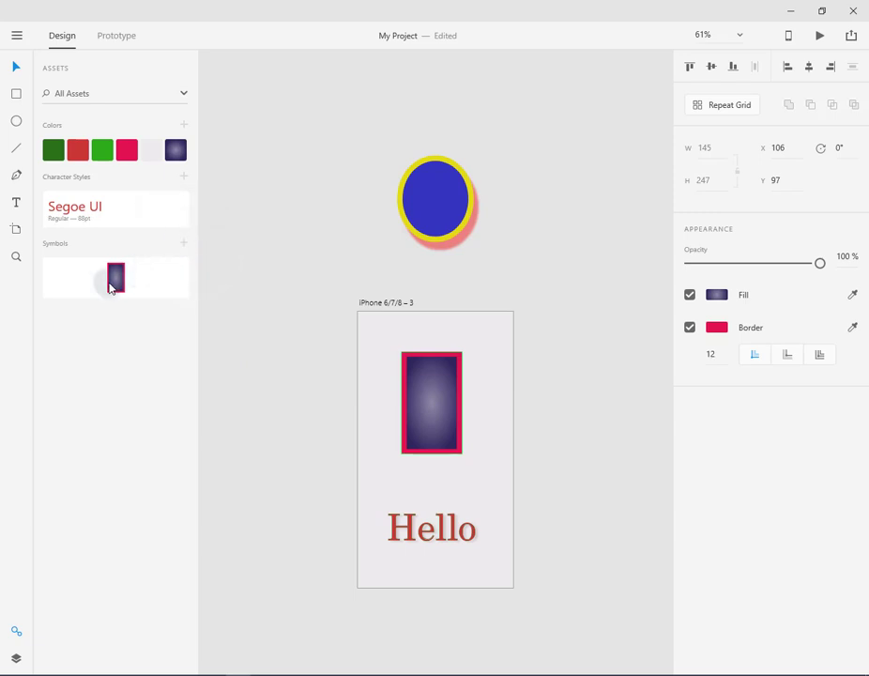
{"action": "key", "text": "Tab"}
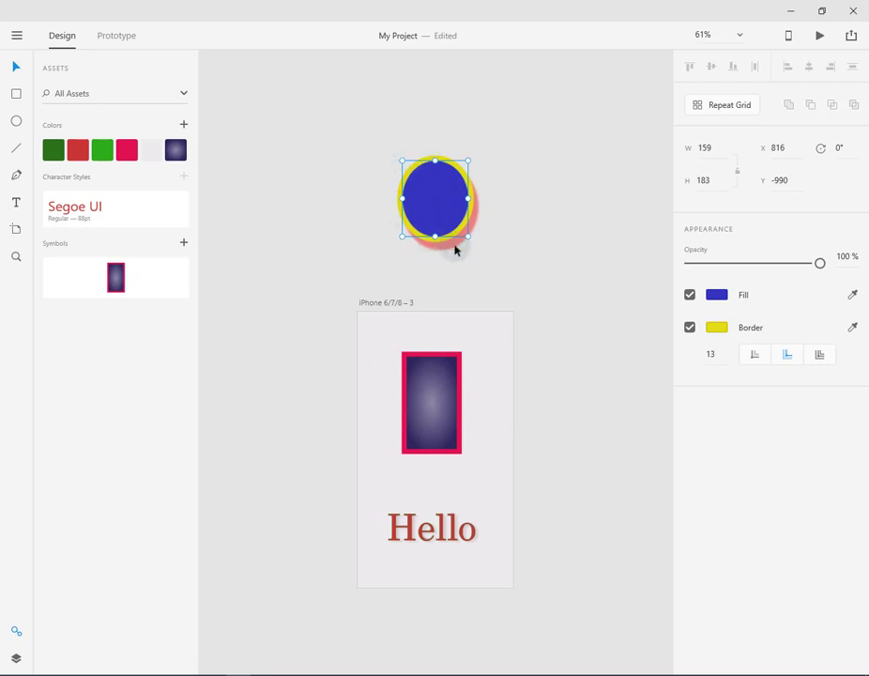
{"action": "key", "text": "ctrl+k"}
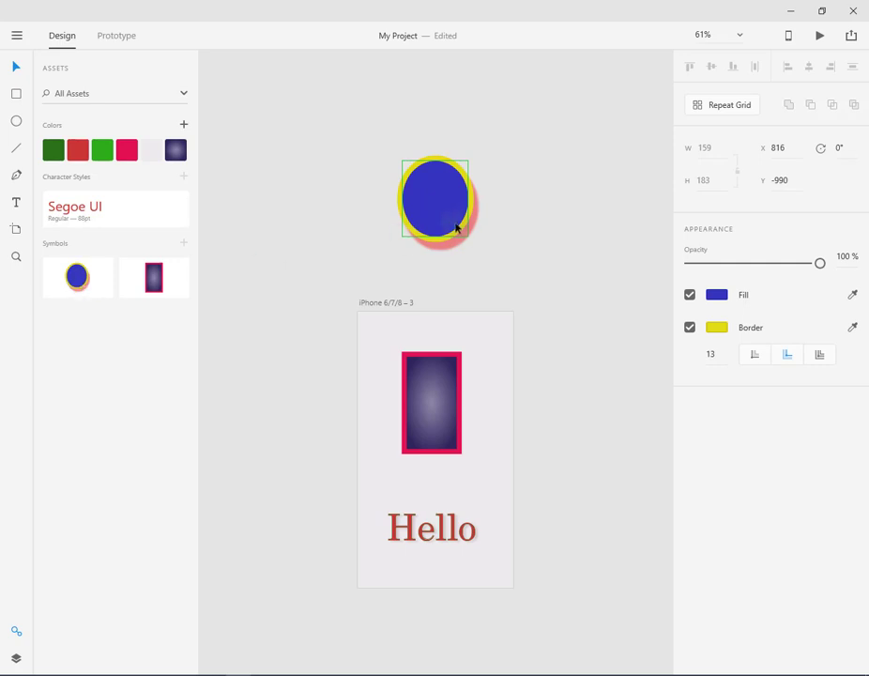
Place two instances of the blue ellipse symbol on either side of the original, and duplicate the original beneath the right-hand instance.
{"action": "left_click", "coordinate": [78, 285]}
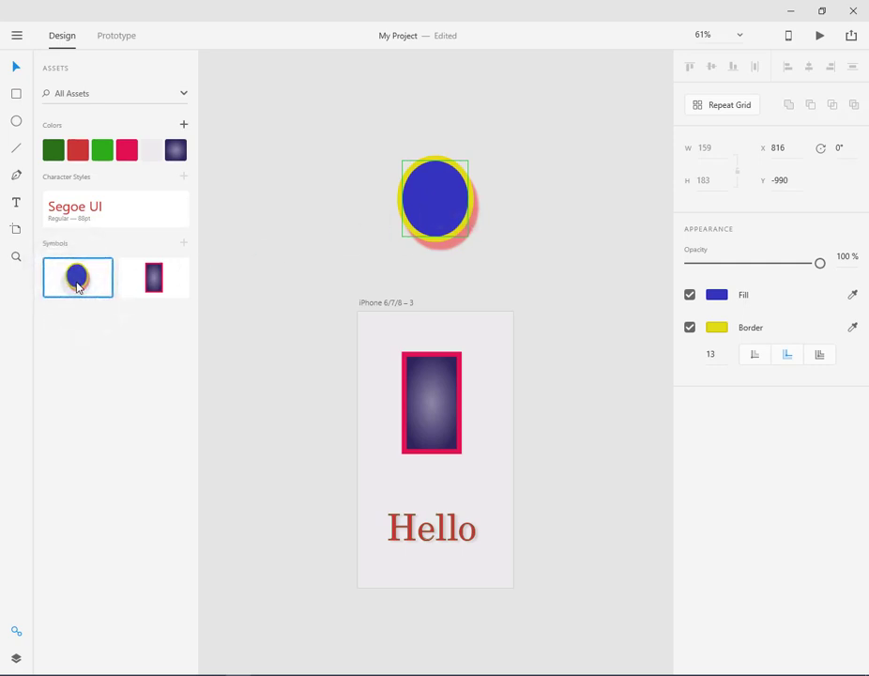
{"action": "left_click_drag", "start_coordinate": [78, 285], "coordinate": [324, 150]}
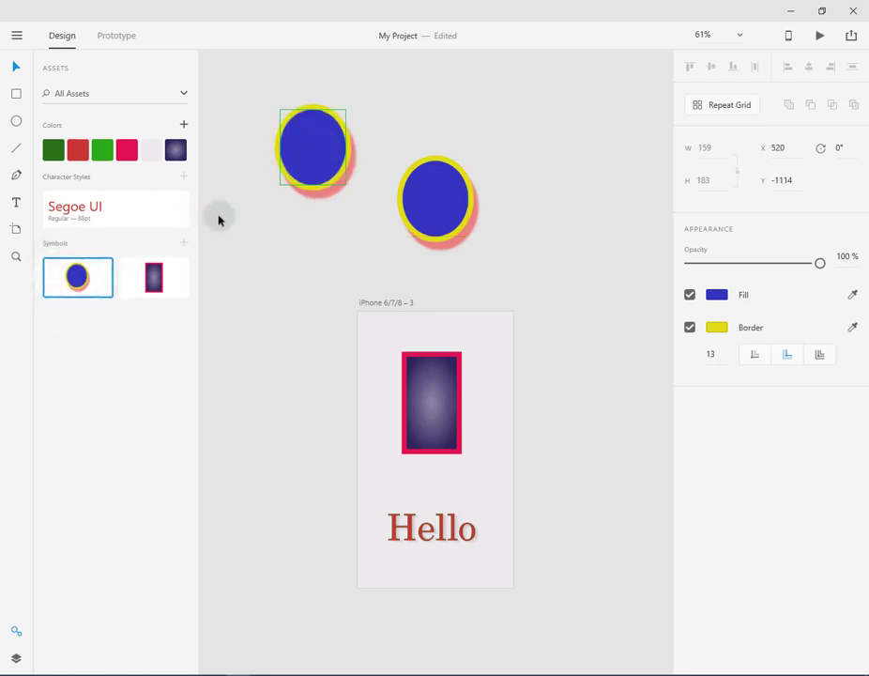
{"action": "left_click_drag", "start_coordinate": [91, 288], "coordinate": [320, 279]}
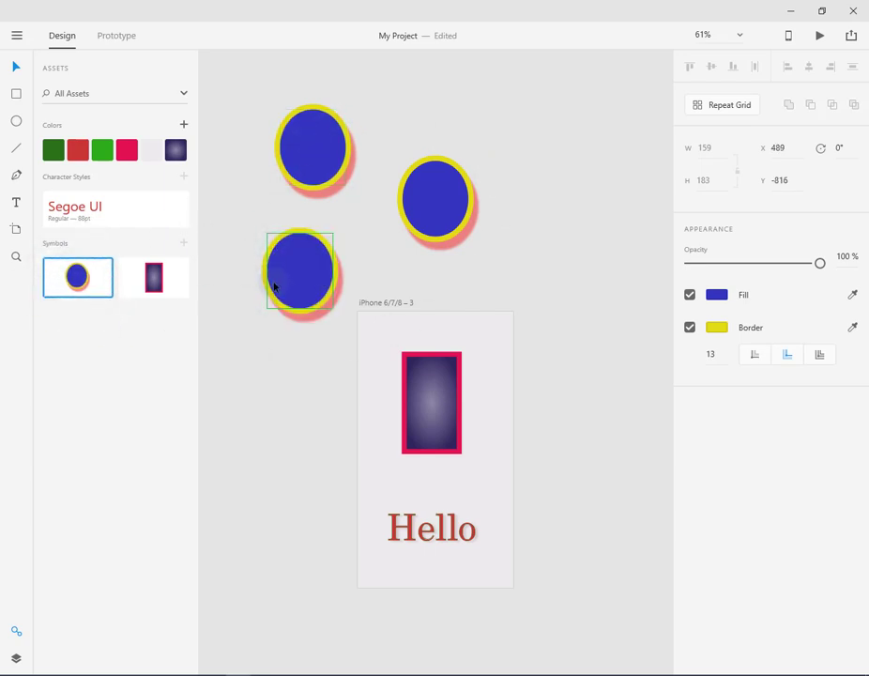
{"action": "left_click_drag", "start_coordinate": [299, 291], "coordinate": [577, 163]}
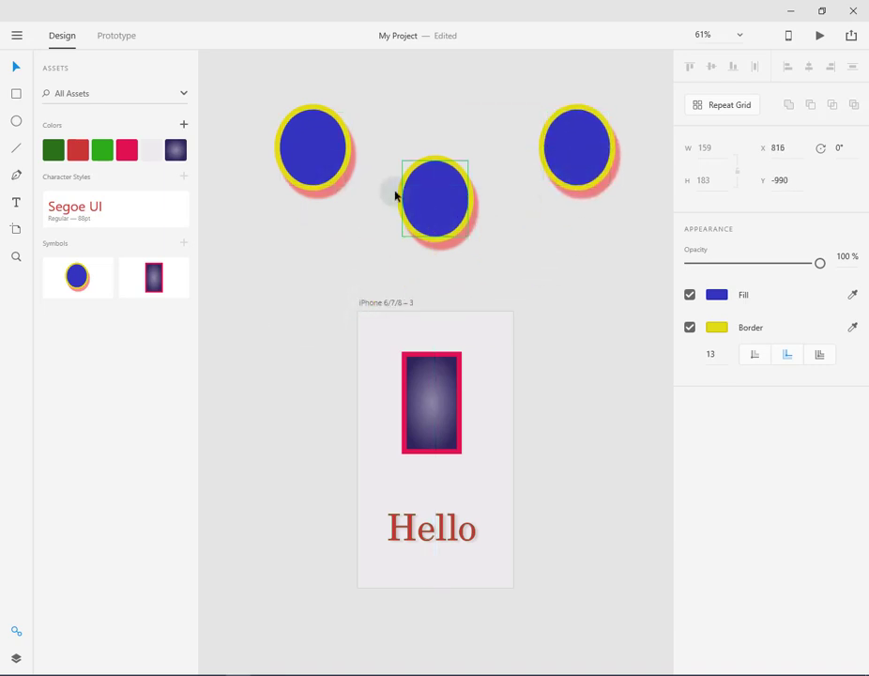
{"action": "left_click_drag", "start_coordinate": [441, 210], "coordinate": [581, 269]}
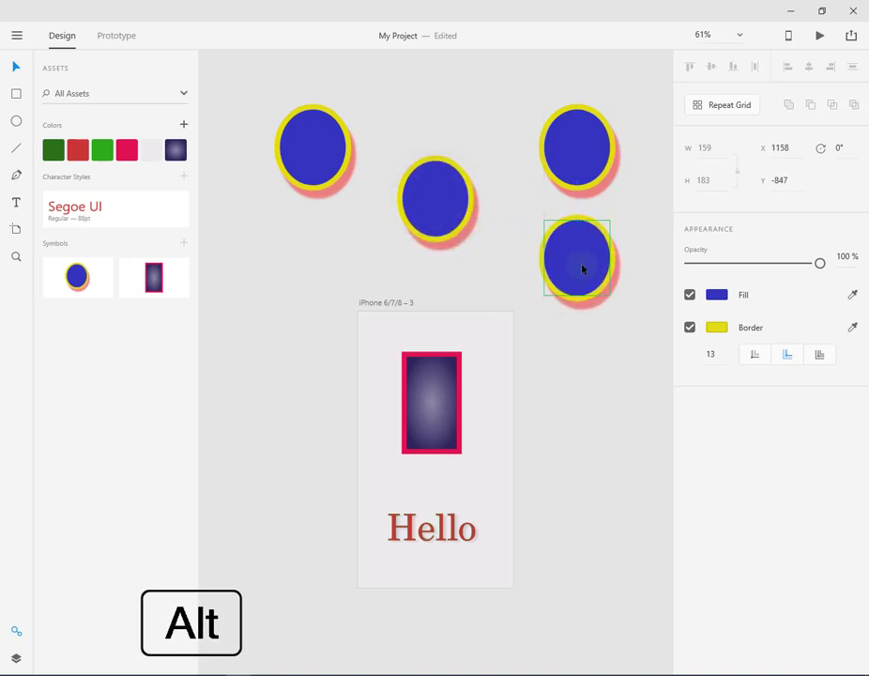
Delete the blue ellipse symbol from the document assets.
{"action": "left_click", "coordinate": [81, 281]}
{"action": "left_click", "coordinate": [78, 287]}
{"action": "right_click", "coordinate": [77, 287]}
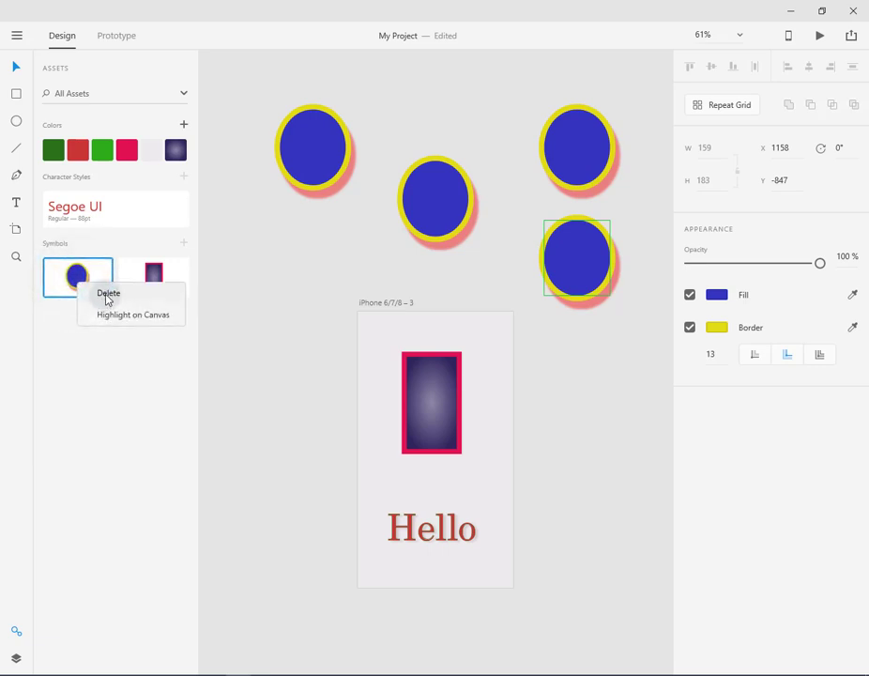
{"action": "left_click", "coordinate": [107, 293]}
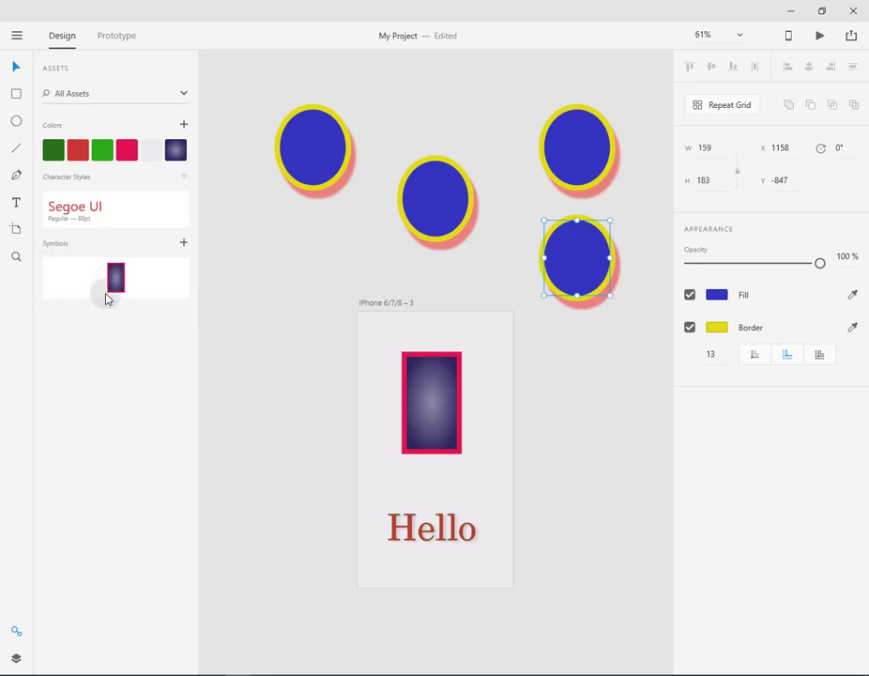
Create a new symbol from the central blue ellipse above the artboard.
{"action": "key", "text": "Tab"}
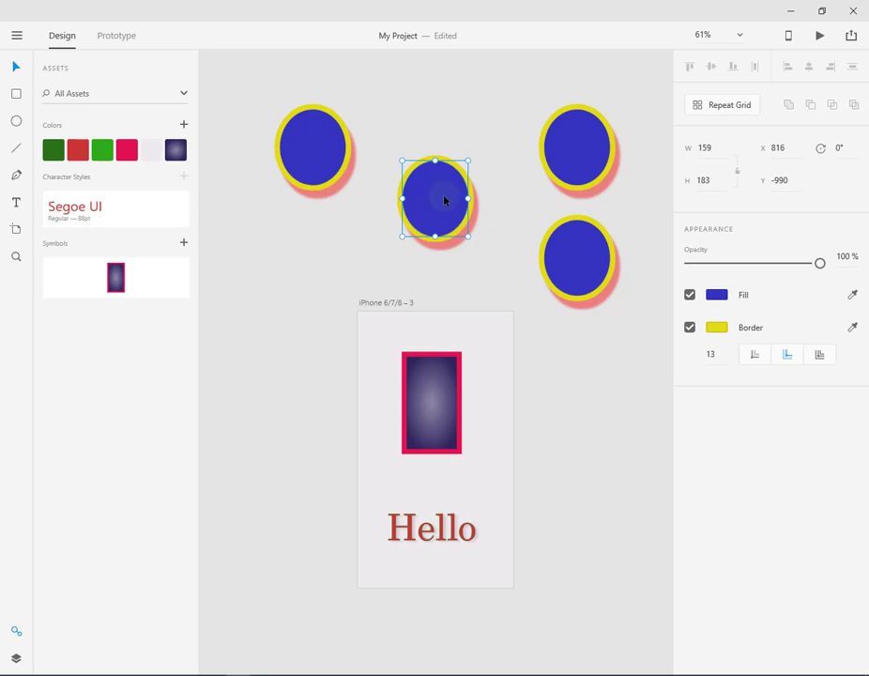
{"action": "left_click", "coordinate": [183, 243]}
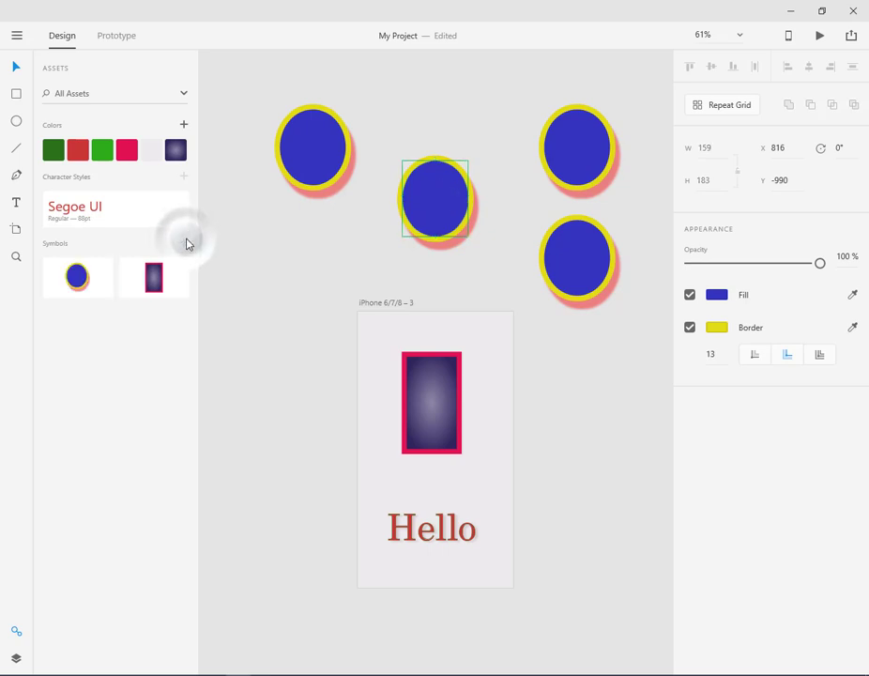
{"action": "left_click", "coordinate": [75, 279]}
{"action": "left_click", "coordinate": [454, 199]}
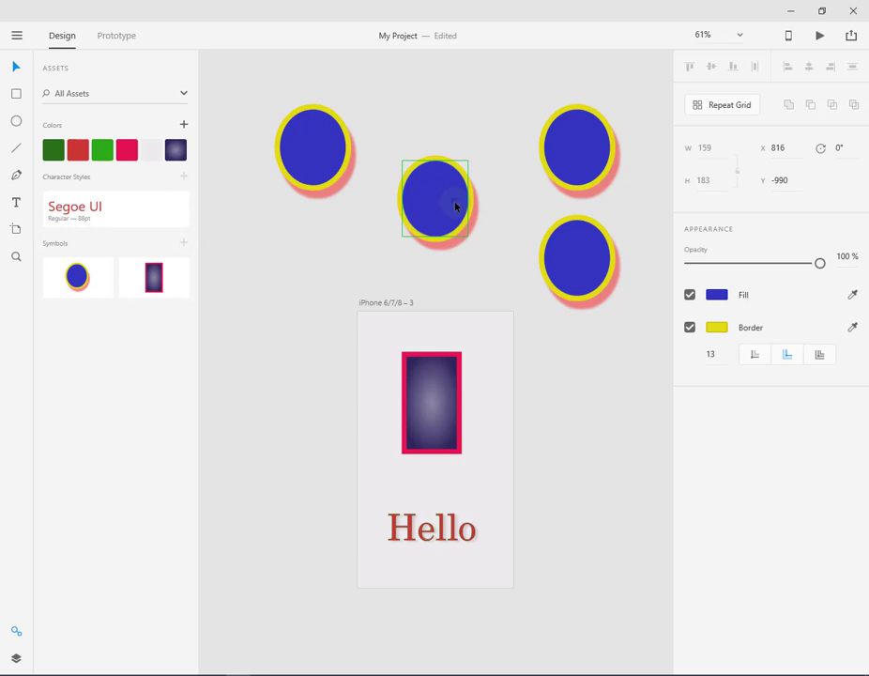
Highlight on the canvas where the ellipse symbol and the rectangle symbol are each used.
{"action": "right_click", "coordinate": [81, 294]}
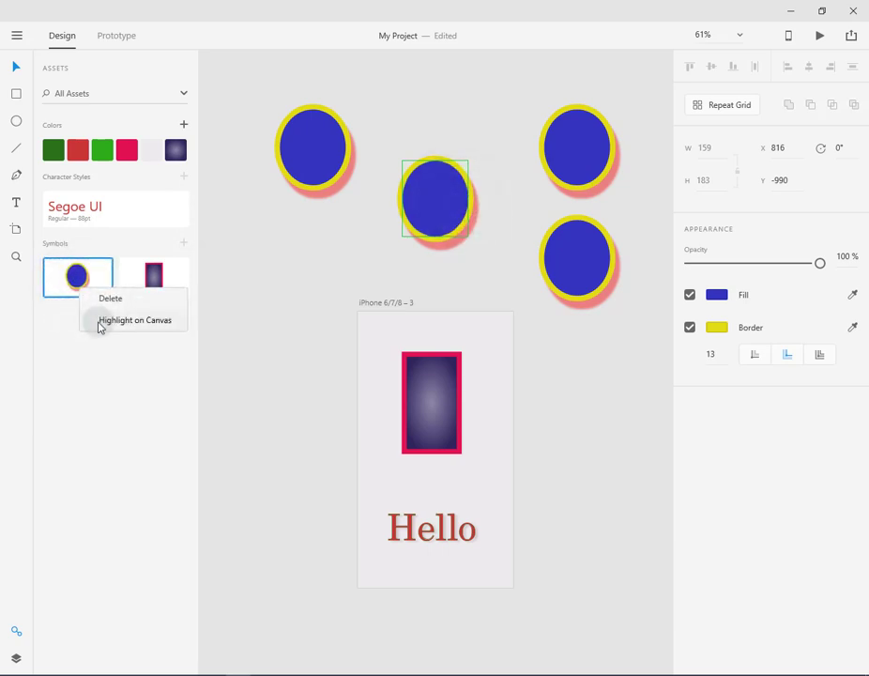
{"action": "left_click", "coordinate": [101, 322]}
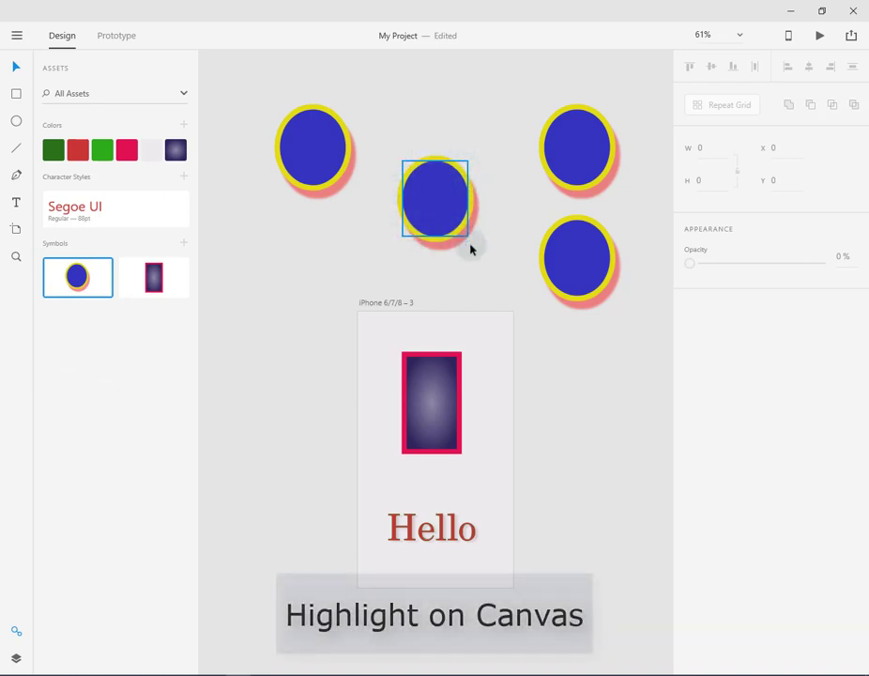
{"action": "left_click", "coordinate": [152, 282]}
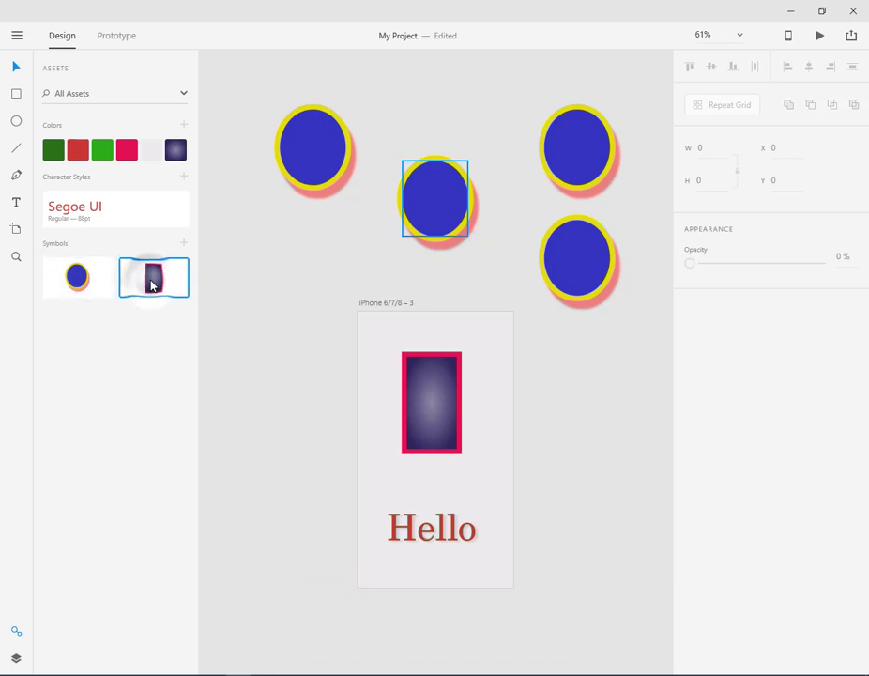
{"action": "right_click", "coordinate": [156, 283]}
{"action": "left_click", "coordinate": [190, 313]}
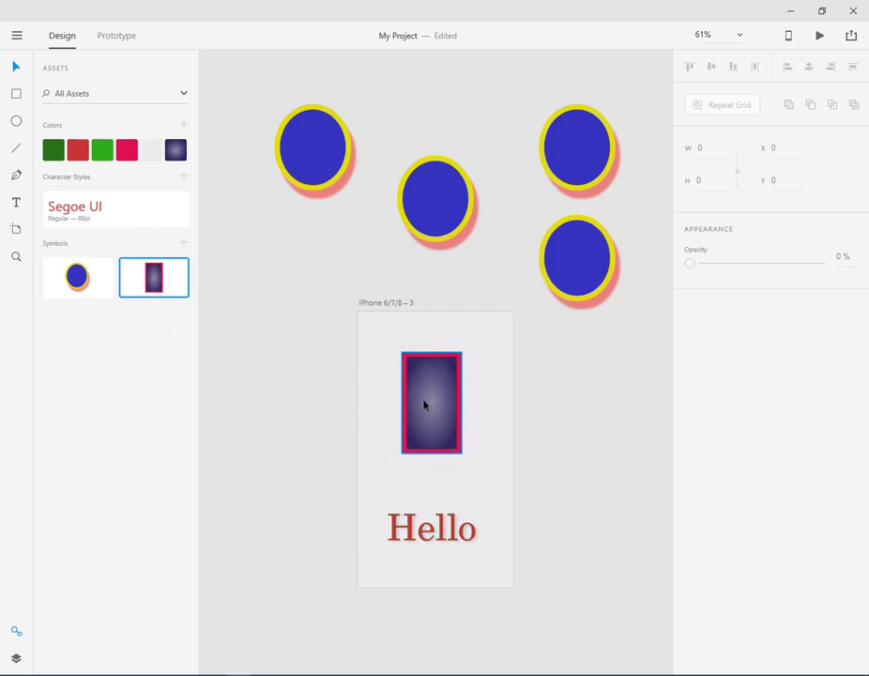
Convert the "Hello" text on the artboard into a symbol.
{"action": "left_click", "coordinate": [443, 530]}
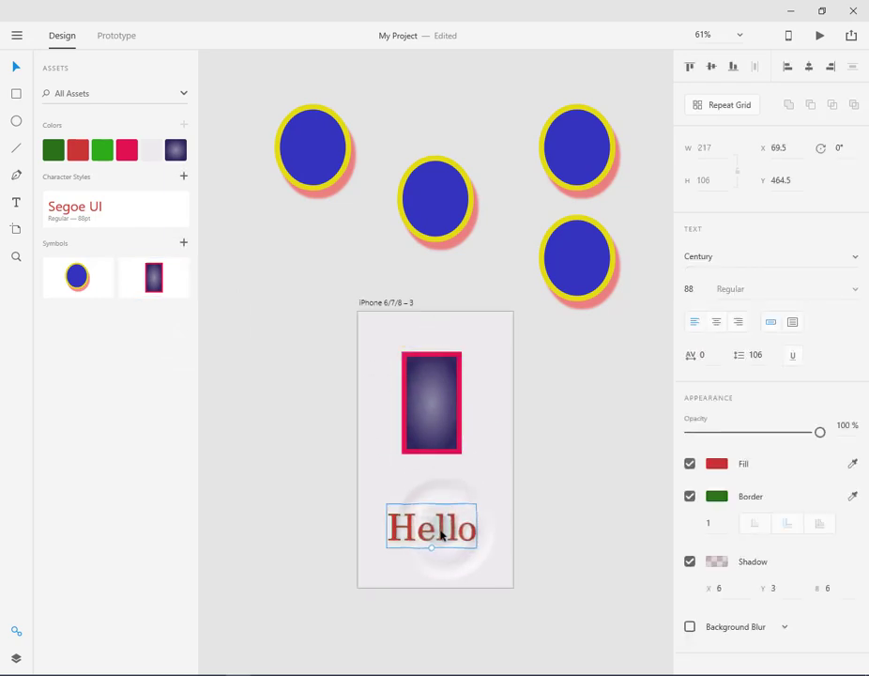
{"action": "left_click", "coordinate": [441, 535]}
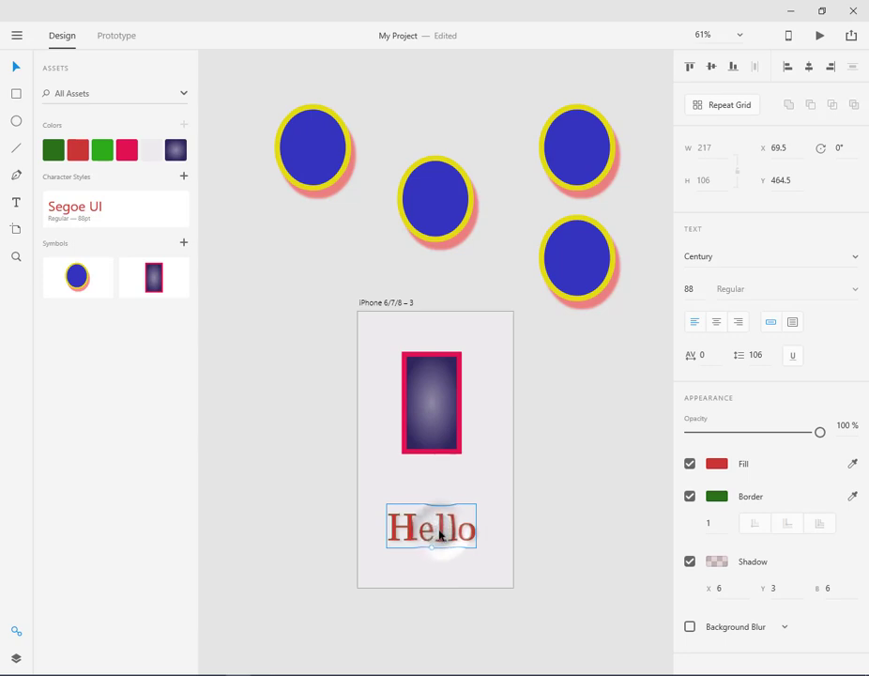
{"action": "left_click", "coordinate": [184, 243]}
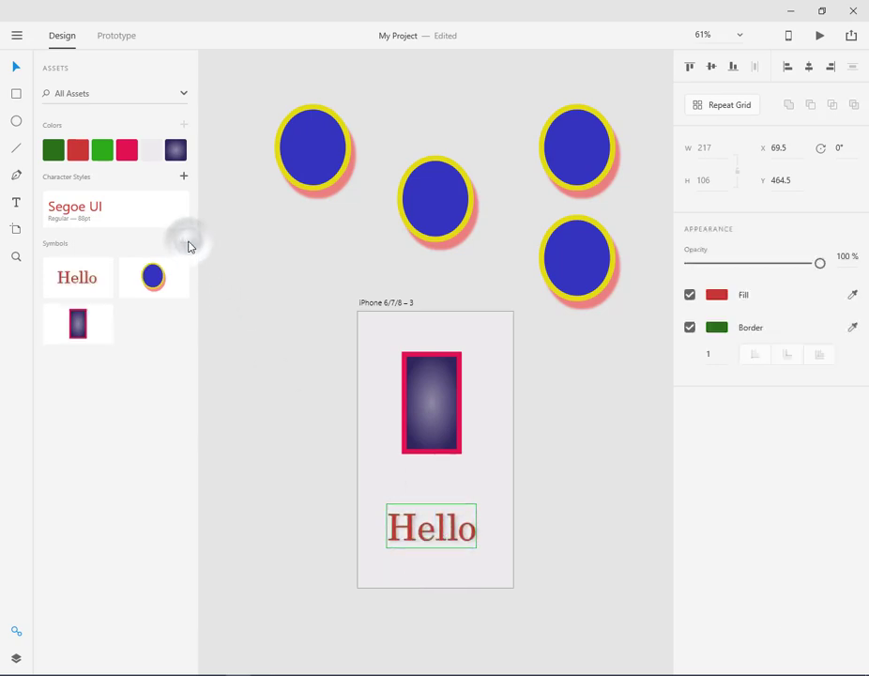
{"action": "left_click", "coordinate": [79, 279]}
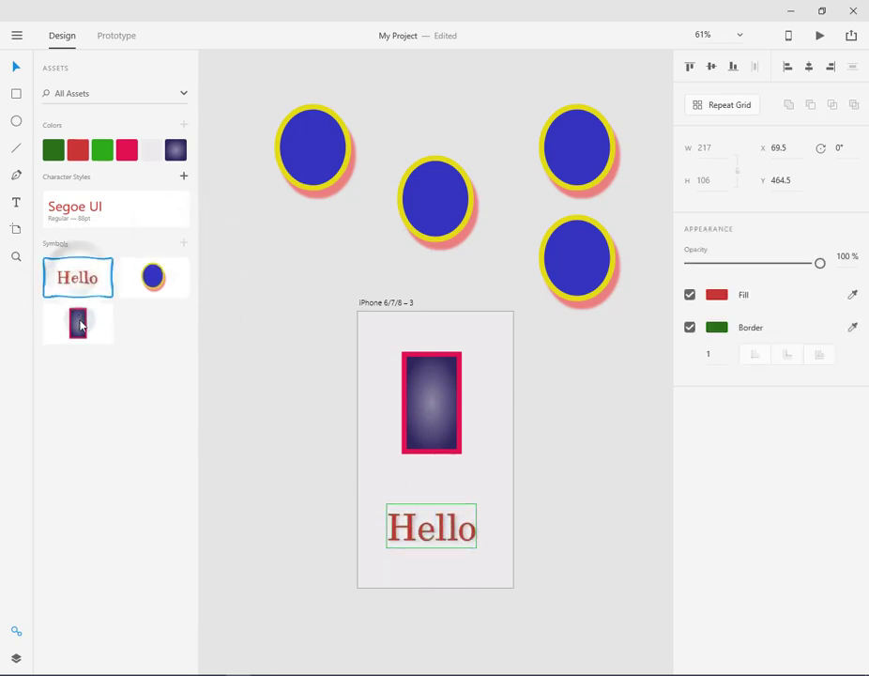
{"action": "left_click", "coordinate": [77, 319]}
{"action": "left_click", "coordinate": [91, 284]}
{"action": "left_click", "coordinate": [154, 278]}
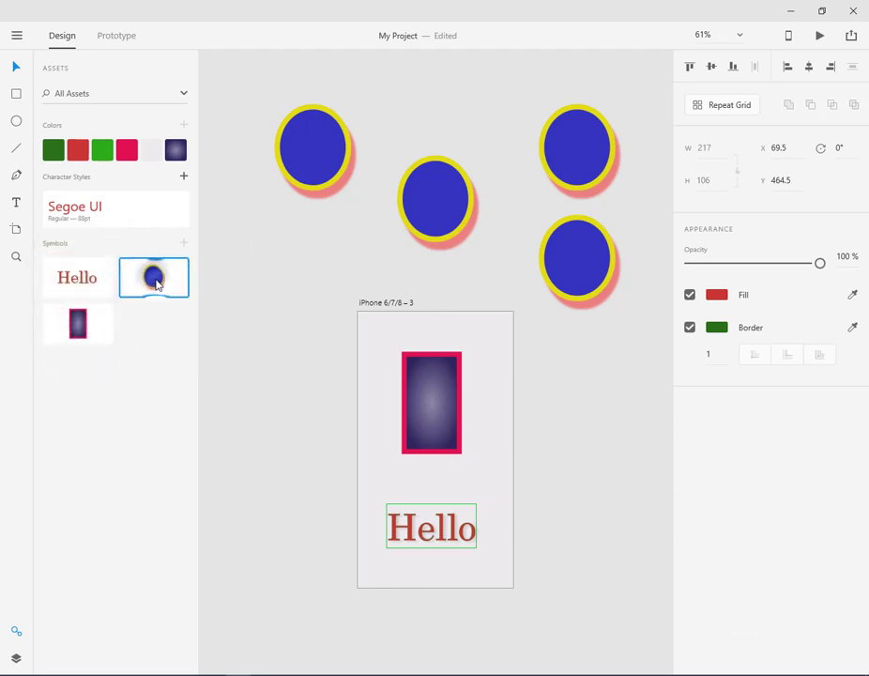
{"action": "left_click", "coordinate": [80, 278]}
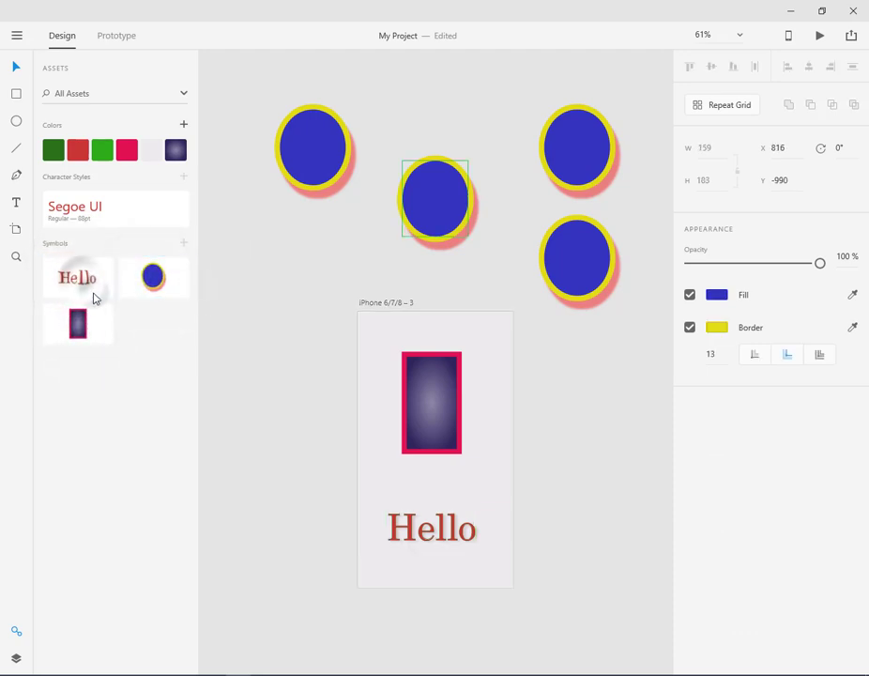
Change the fill of the ellipse inside the central symbol above the artboard to solid pink #BF336B.
{"action": "left_click", "coordinate": [449, 207]}
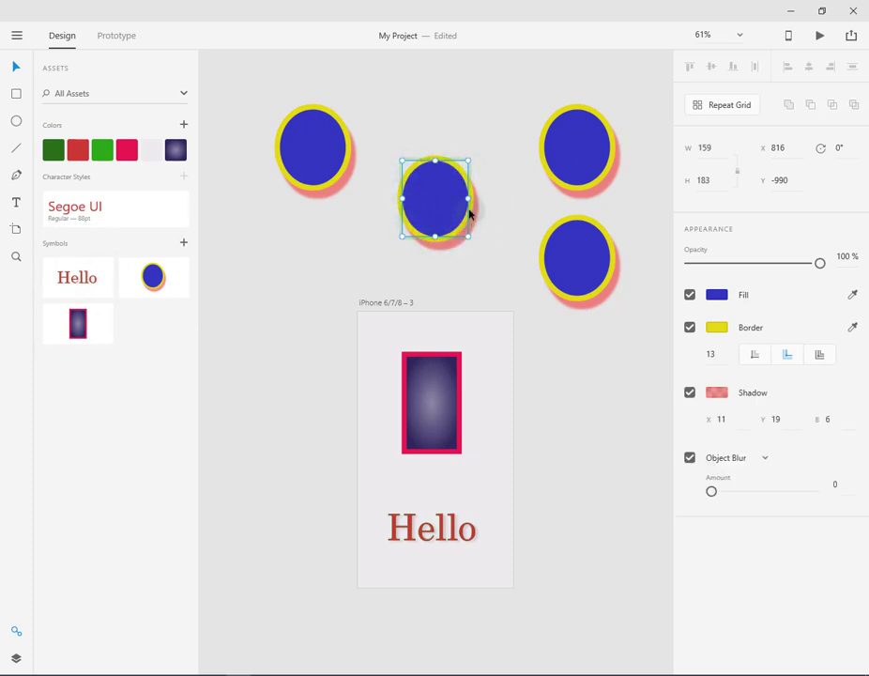
{"action": "left_click", "coordinate": [448, 156]}
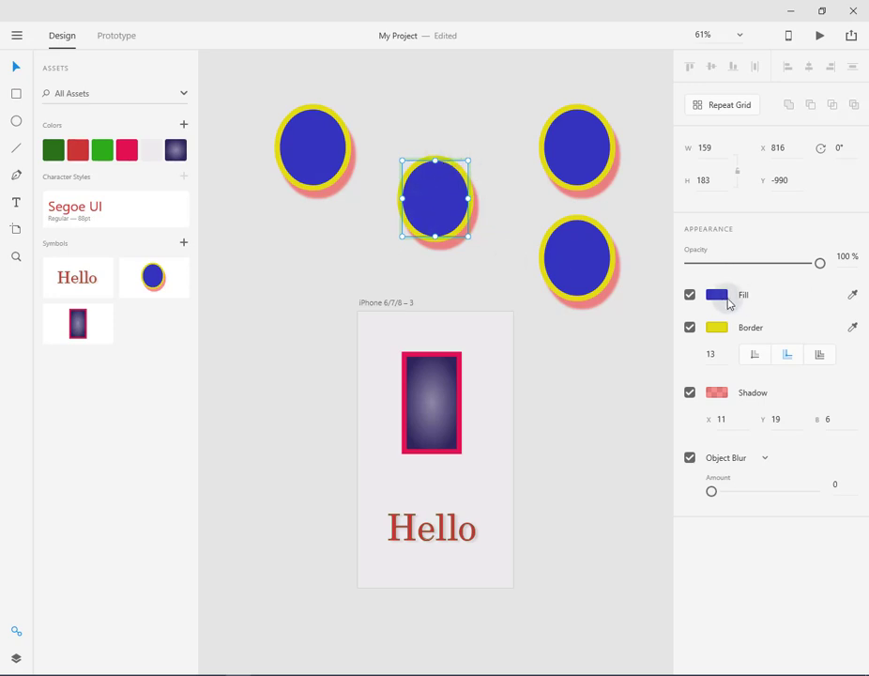
{"action": "left_click", "coordinate": [716, 295]}
{"action": "left_click_drag", "start_coordinate": [647, 252], "coordinate": [647, 221]}
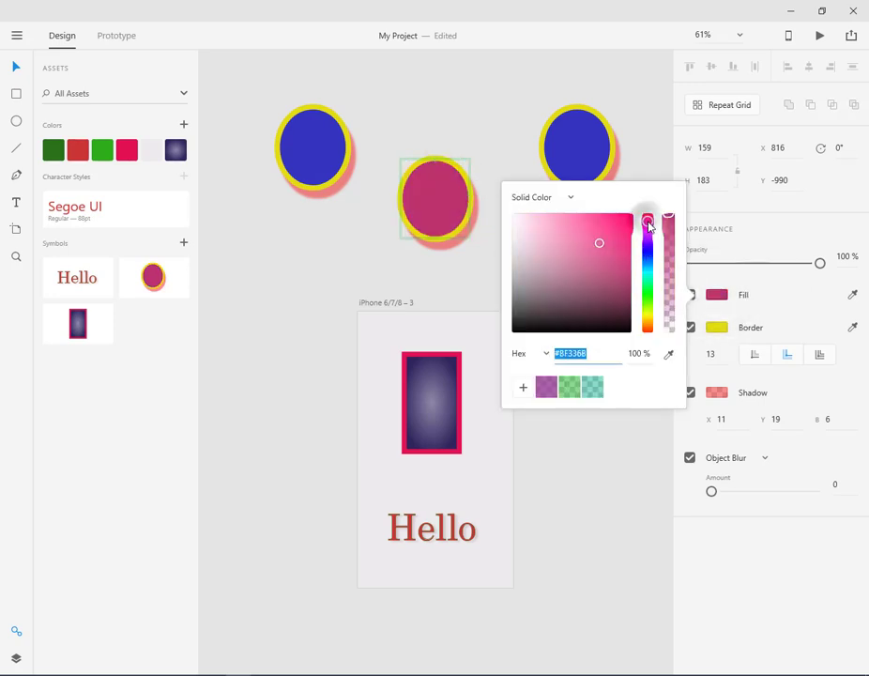
{"action": "left_click", "coordinate": [631, 456]}
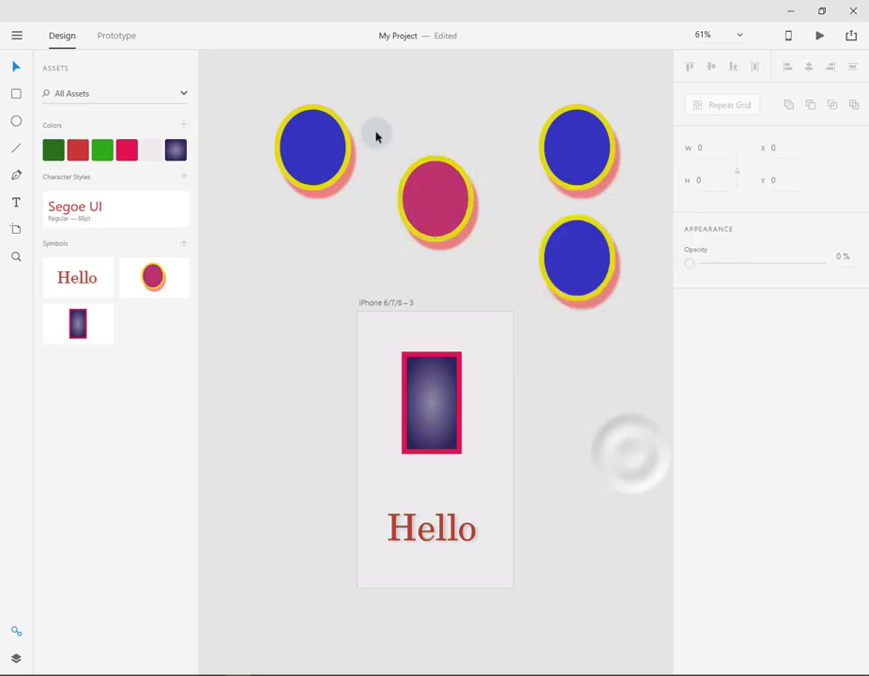
Place two instances of the pink ellipse symbol on the canvas, one below the left blue ellipse and one left of the artboard.
{"action": "left_click", "coordinate": [436, 215]}
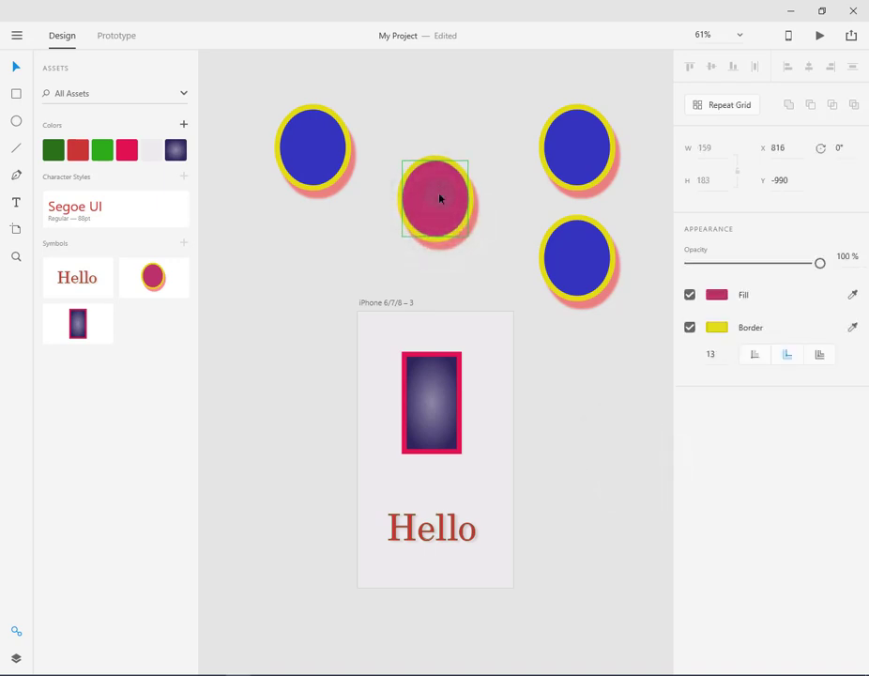
{"action": "left_click", "coordinate": [154, 274]}
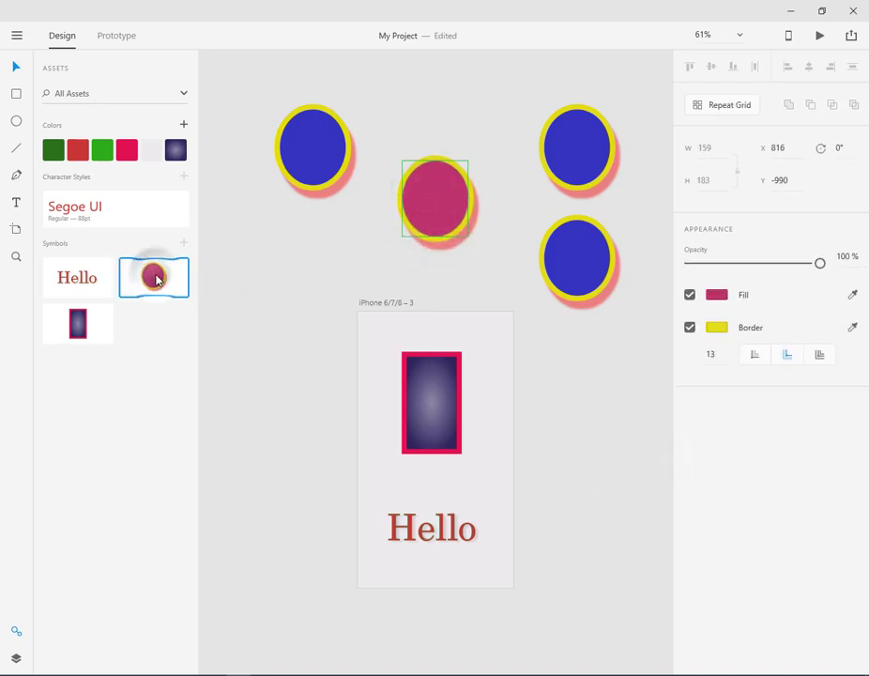
{"action": "left_click", "coordinate": [152, 269]}
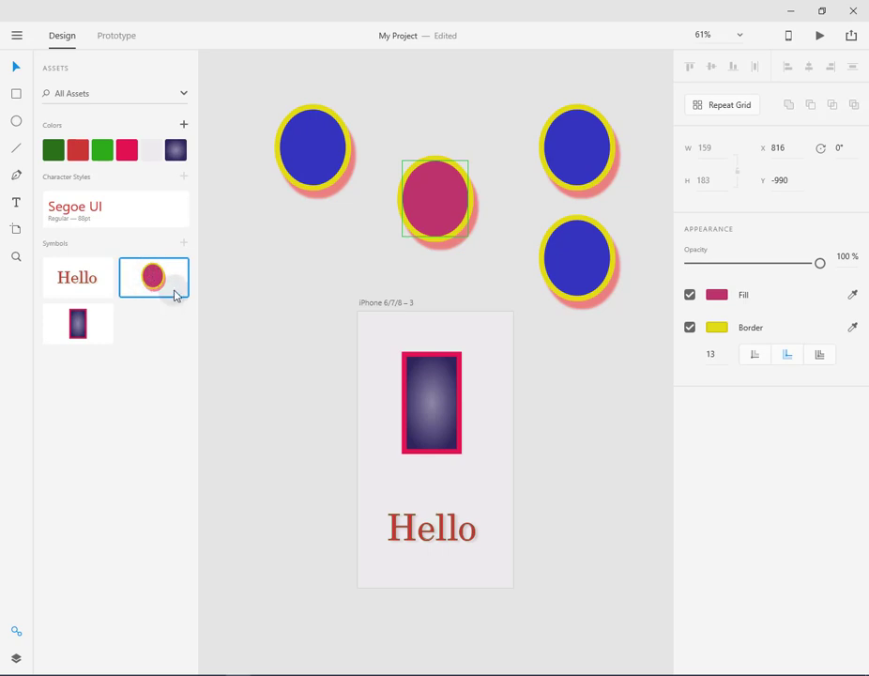
{"action": "left_click_drag", "start_coordinate": [182, 280], "coordinate": [310, 253]}
{"action": "left_click_drag", "start_coordinate": [155, 273], "coordinate": [301, 386]}
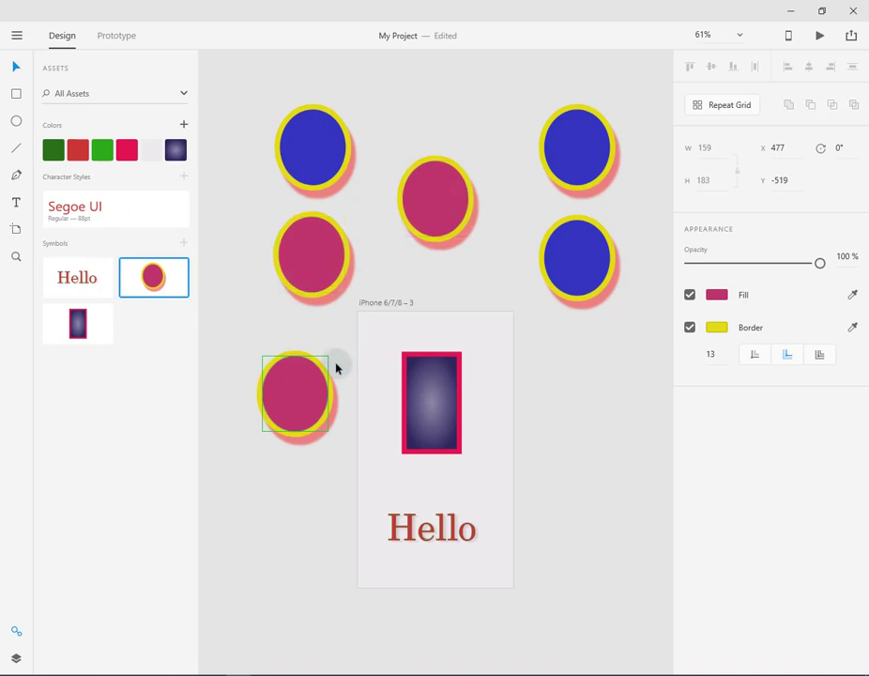
Ungroup the pink ellipse symbol placed below the left blue ellipse.
{"action": "left_click", "coordinate": [311, 271]}
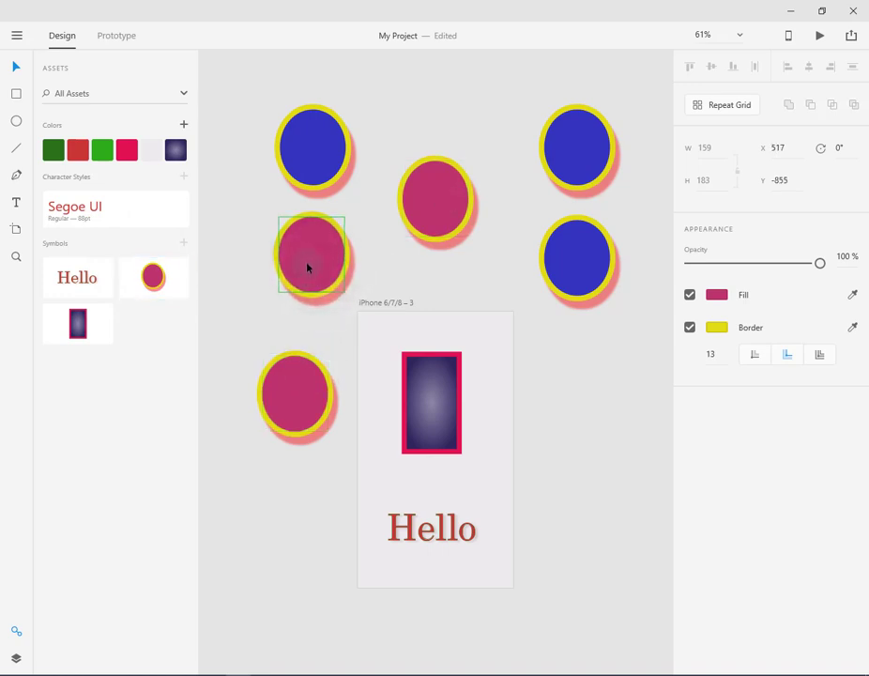
{"action": "left_click", "coordinate": [162, 275]}
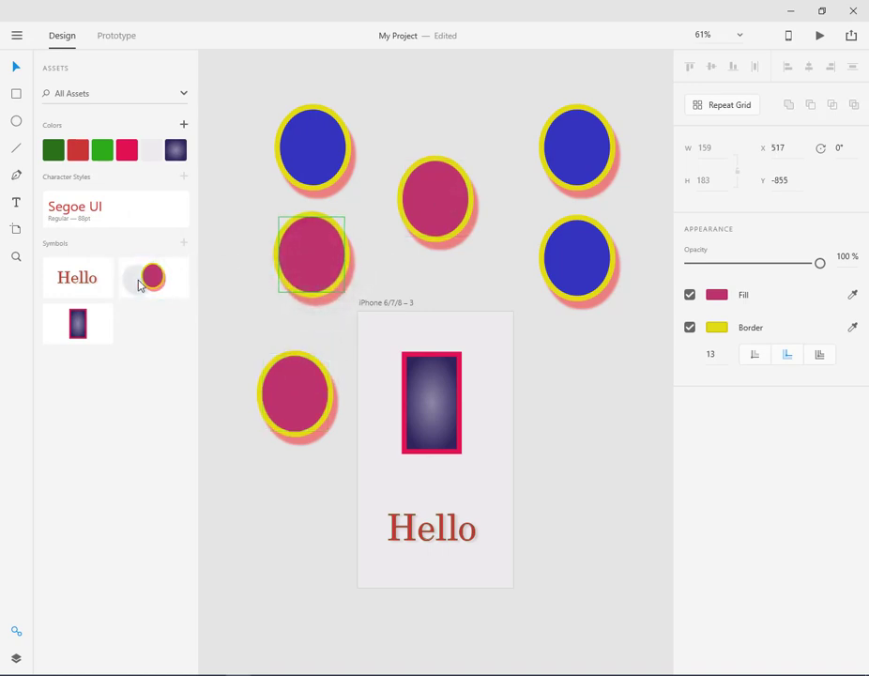
{"action": "right_click", "coordinate": [326, 273]}
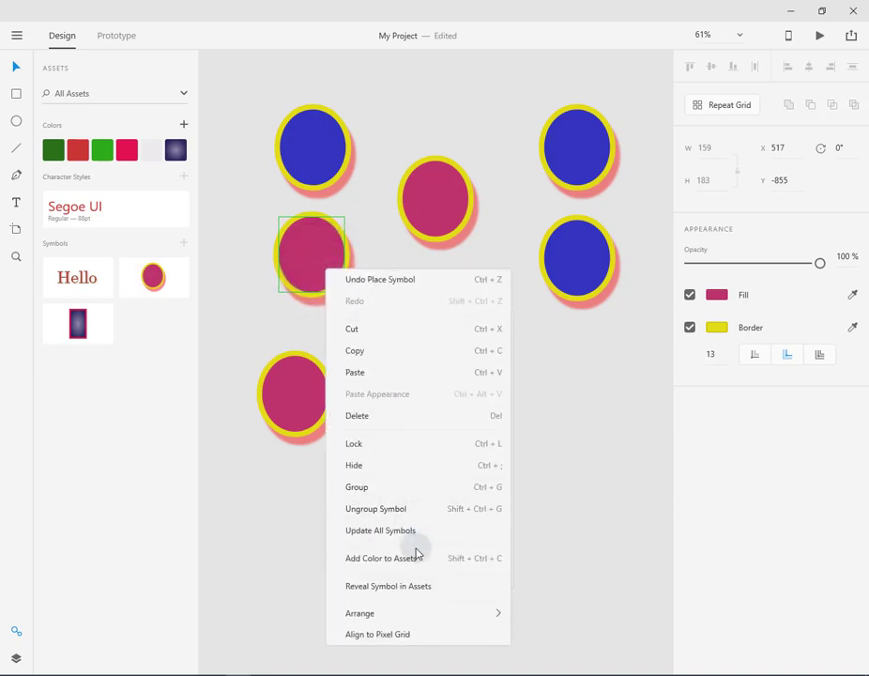
{"action": "left_click", "coordinate": [409, 512]}
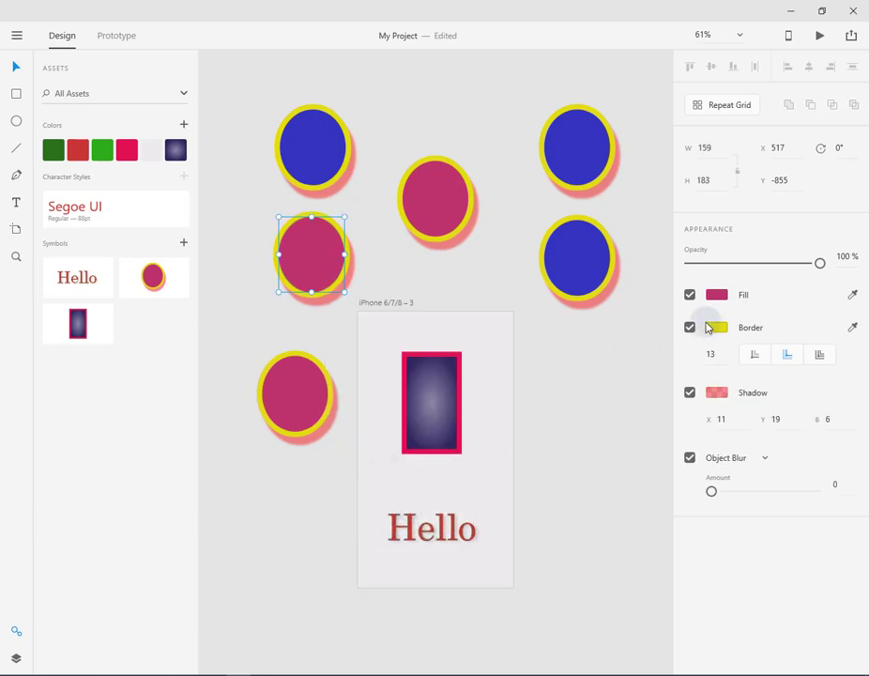
Change the fill of the ungrouped ellipse to solid green #38BF33.
{"action": "left_click", "coordinate": [720, 297]}
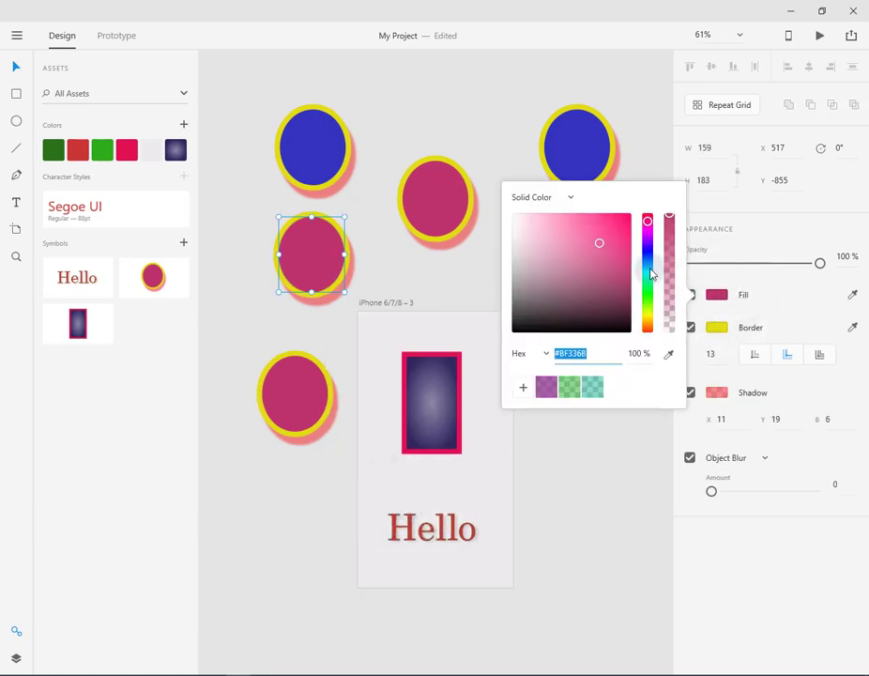
{"action": "left_click", "coordinate": [647, 291]}
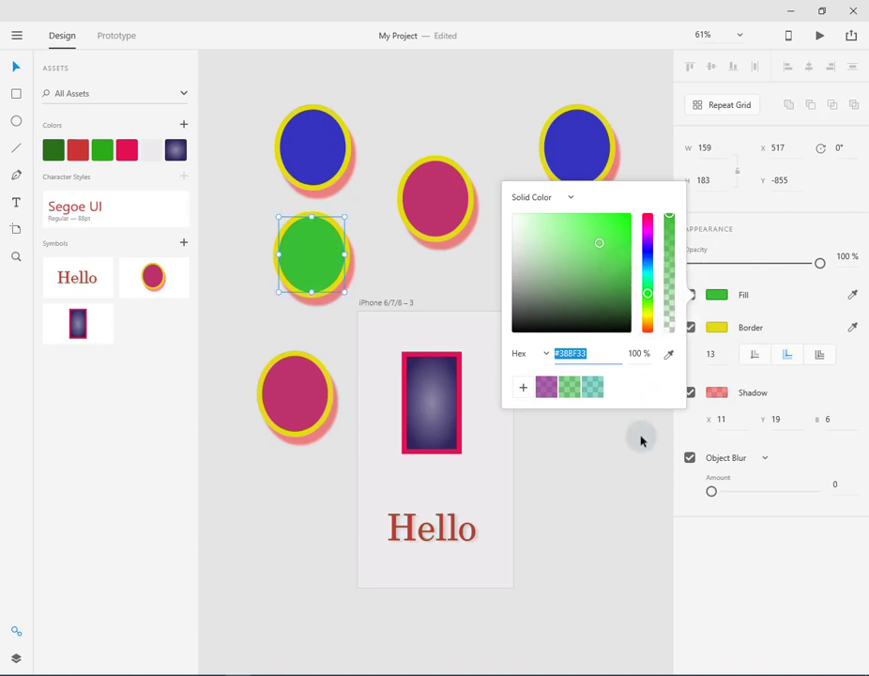
{"action": "left_click", "coordinate": [641, 431]}
{"action": "left_click", "coordinate": [542, 403]}
{"action": "left_click", "coordinate": [305, 327]}
{"action": "left_click", "coordinate": [304, 399]}
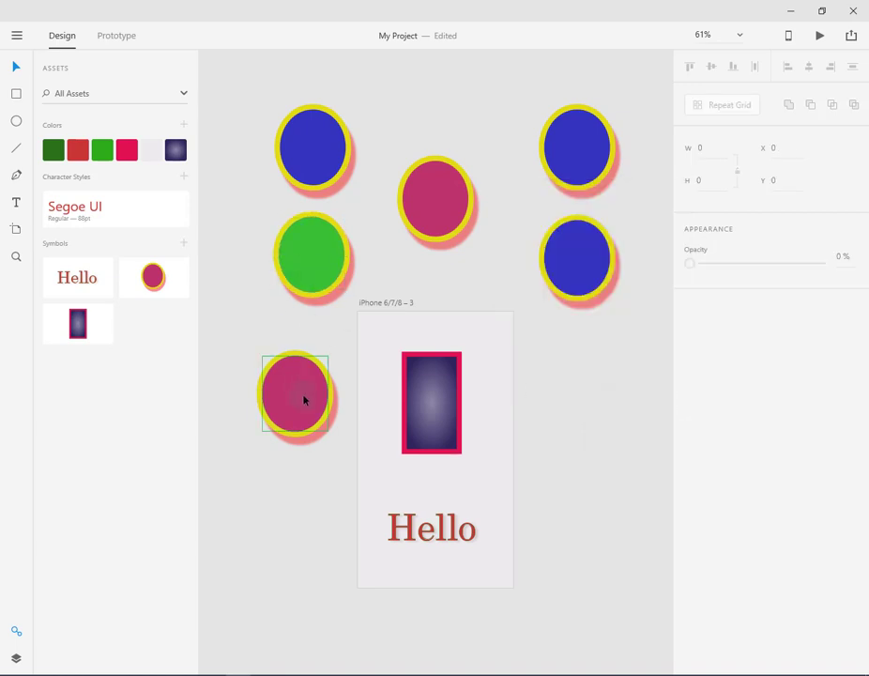
Change the fill of the ellipse inside the central symbol above the artboard to solid dark #342229.
{"action": "left_click", "coordinate": [482, 207]}
{"action": "left_click", "coordinate": [438, 206]}
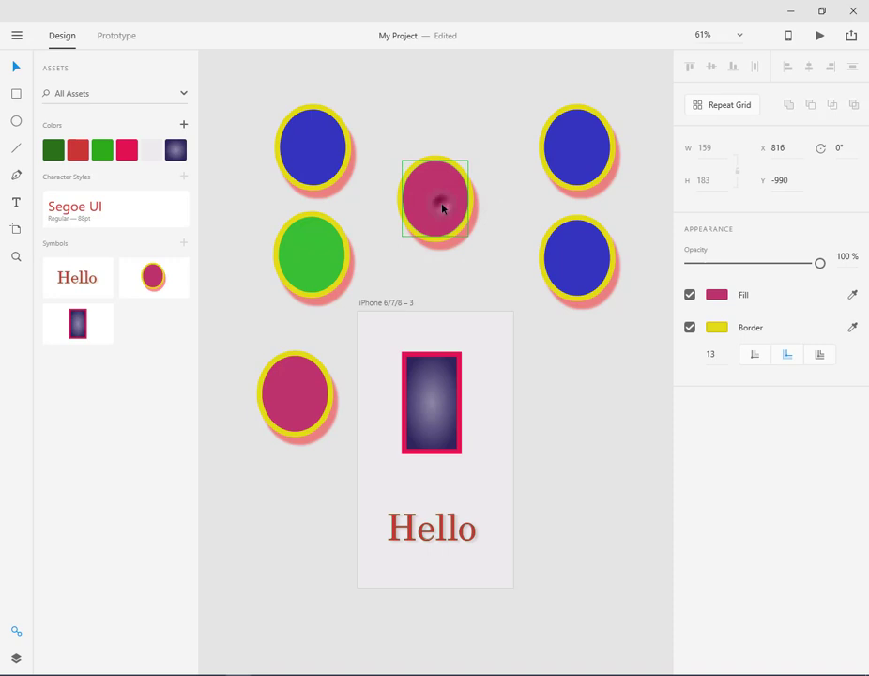
{"action": "left_click", "coordinate": [442, 205]}
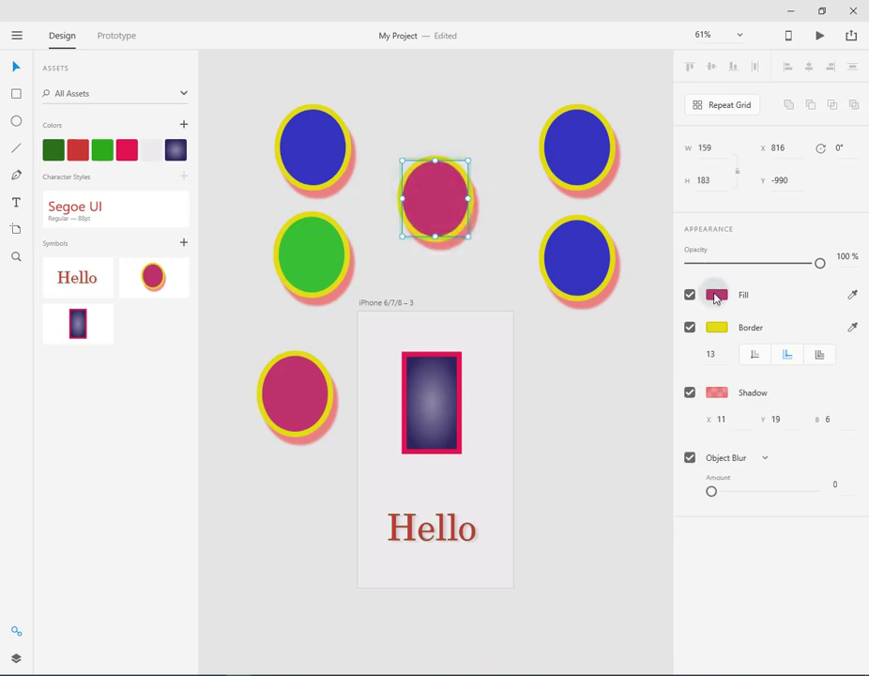
{"action": "left_click", "coordinate": [716, 297]}
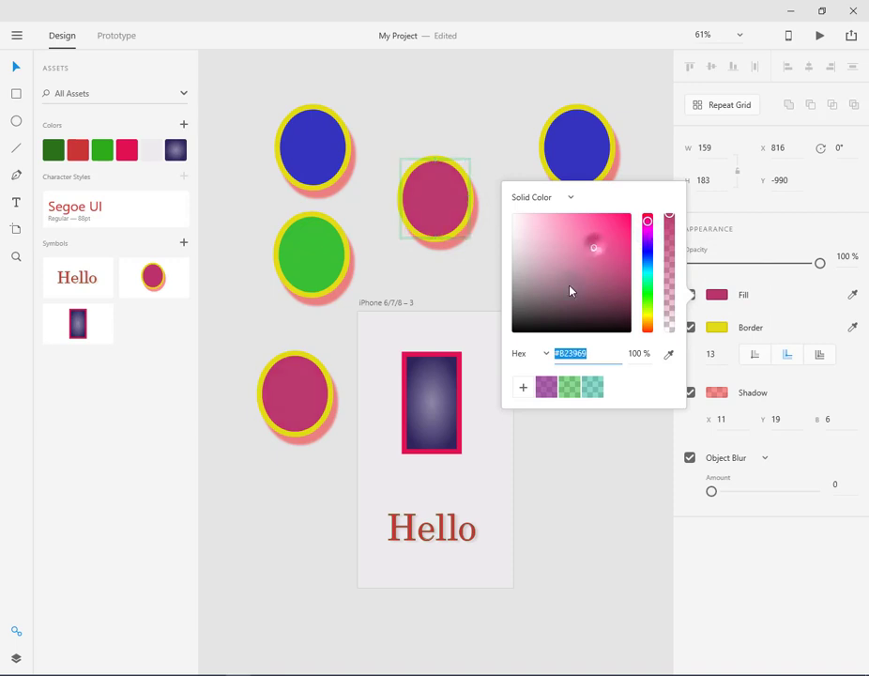
{"action": "left_click", "coordinate": [552, 308]}
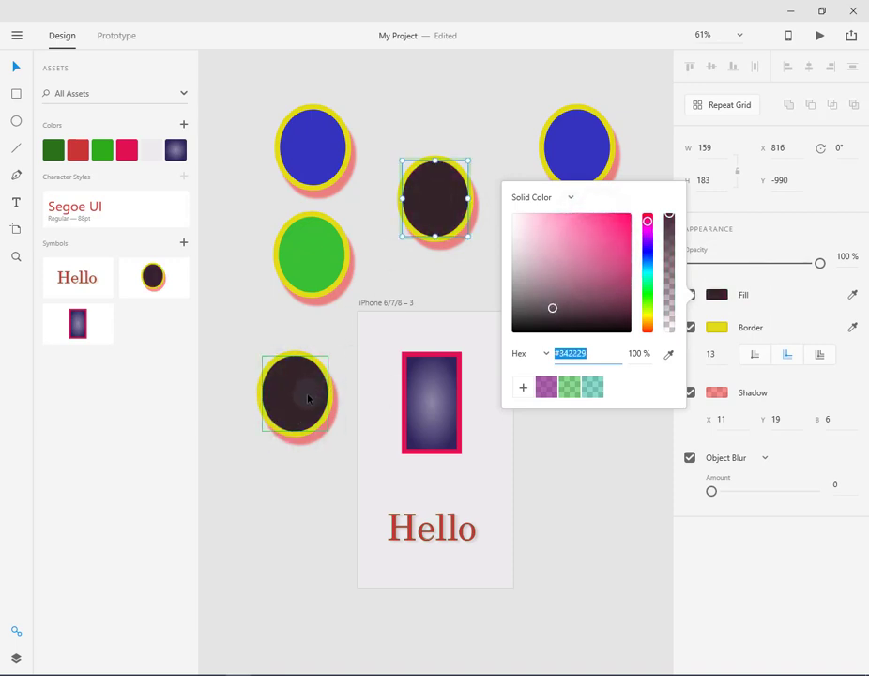
{"action": "left_click", "coordinate": [308, 398]}
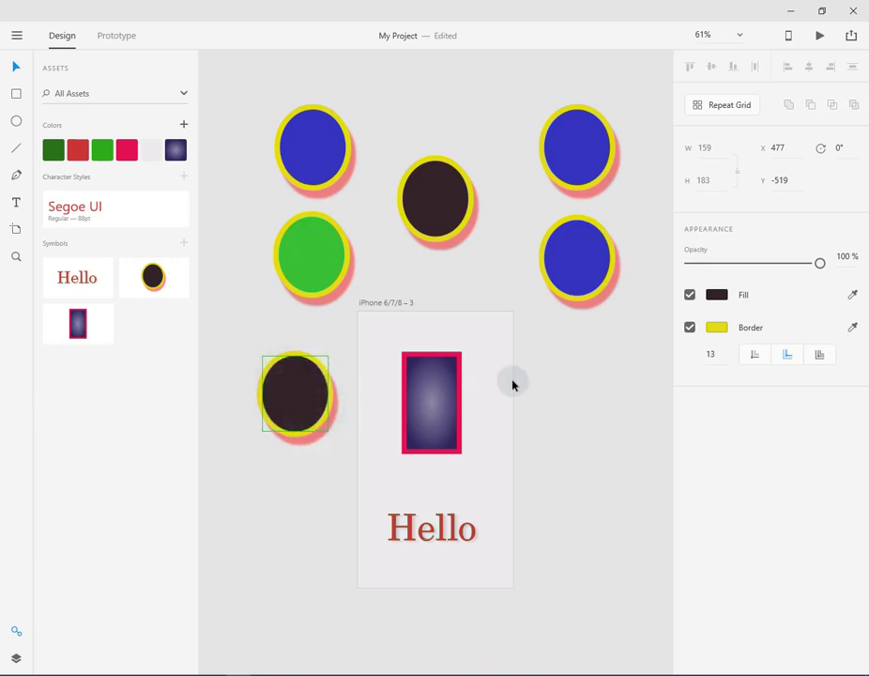
Delete all the ellipses above and beside the artboard from the canvas.
{"action": "left_click", "coordinate": [151, 277]}
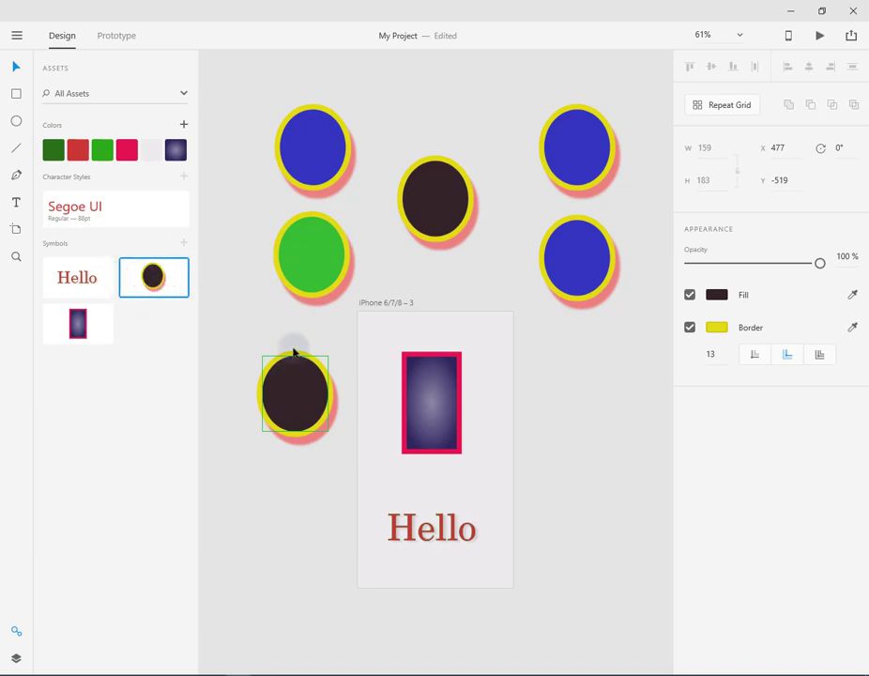
{"action": "left_click", "coordinate": [308, 403]}
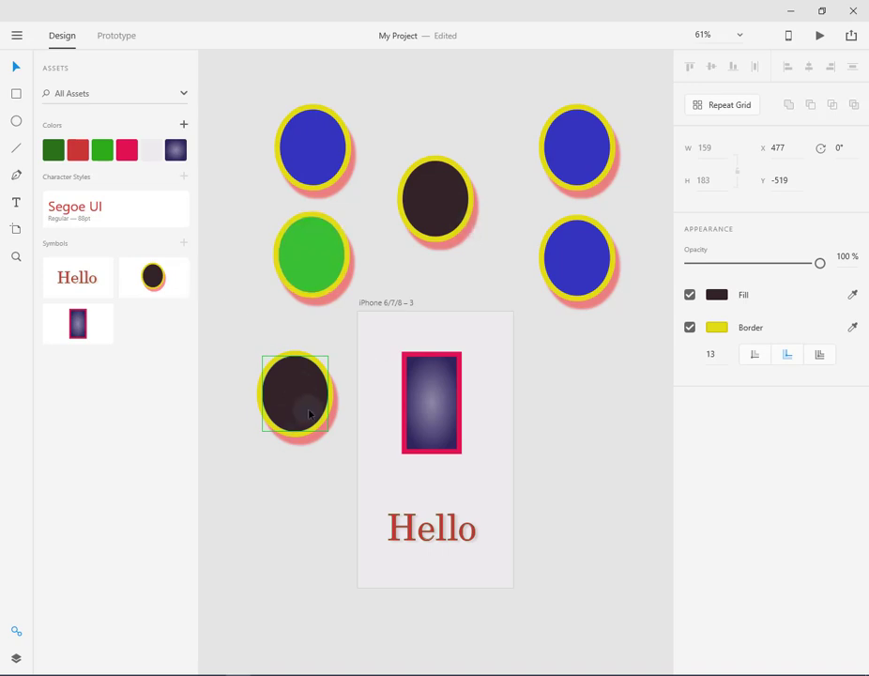
{"action": "right_click", "coordinate": [309, 411]}
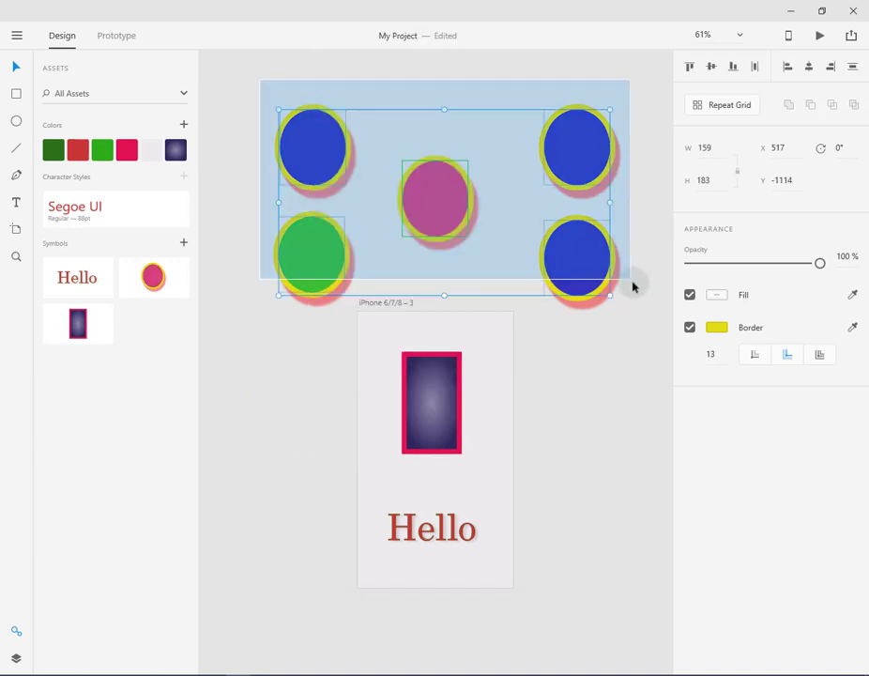
{"action": "key", "text": "Delete"}
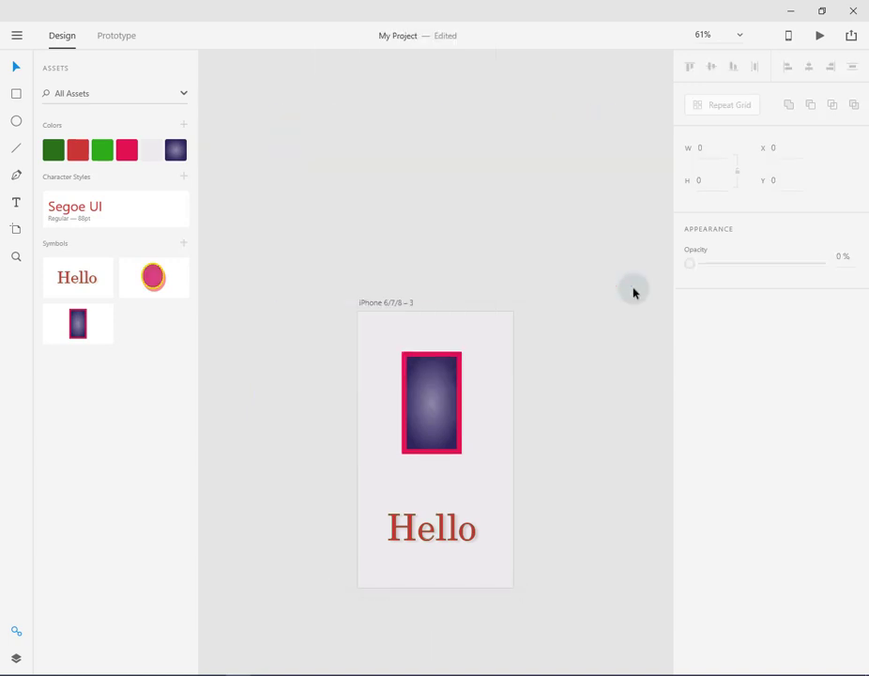
Delete the ellipse symbol from the project's assets.
{"action": "left_click", "coordinate": [160, 279]}
{"action": "right_click", "coordinate": [160, 281]}
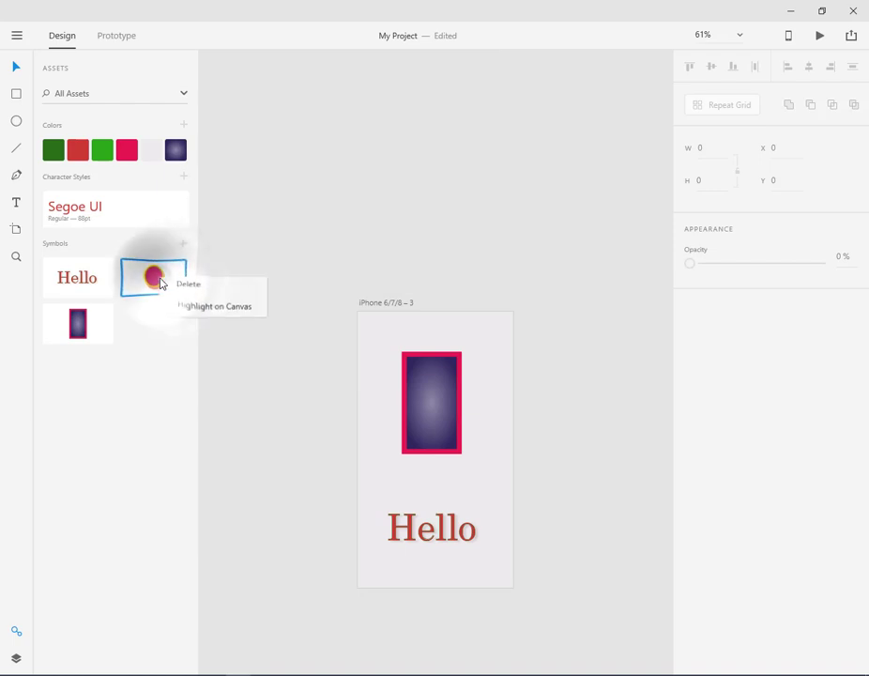
{"action": "left_click", "coordinate": [197, 289]}
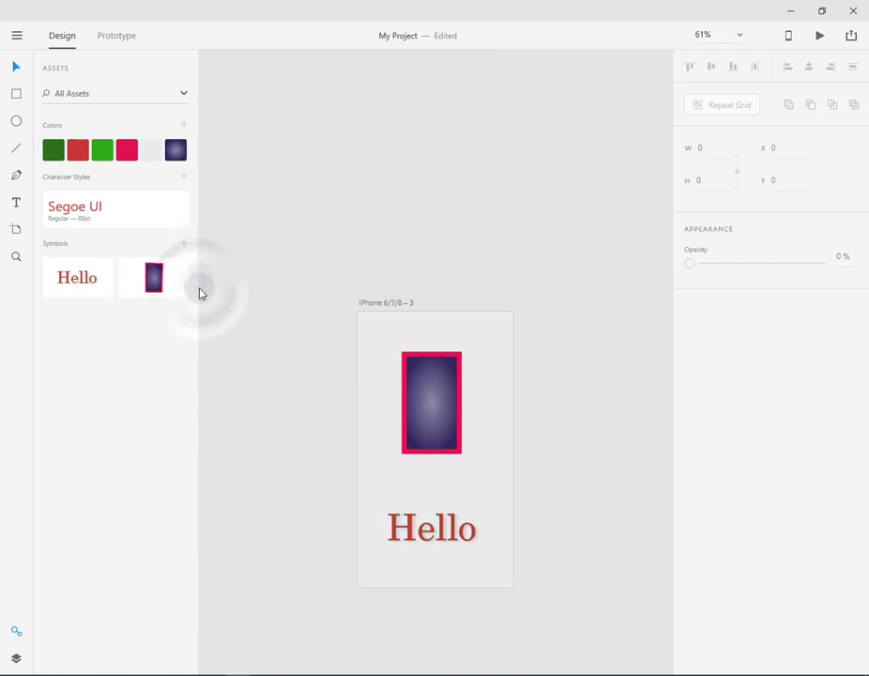
Draw a rectangle about 208 by 210 and an ellipse about 236 by 231 side by side above the artboard.
{"action": "left_click", "coordinate": [16, 96]}
{"action": "mouse_move", "coordinate": [301, 137]}
{"action": "left_mouse_down"}
{"action": "mouse_move", "coordinate": [391, 200]}
{"action": "mouse_move", "coordinate": [387, 226]}
{"action": "left_mouse_up"}
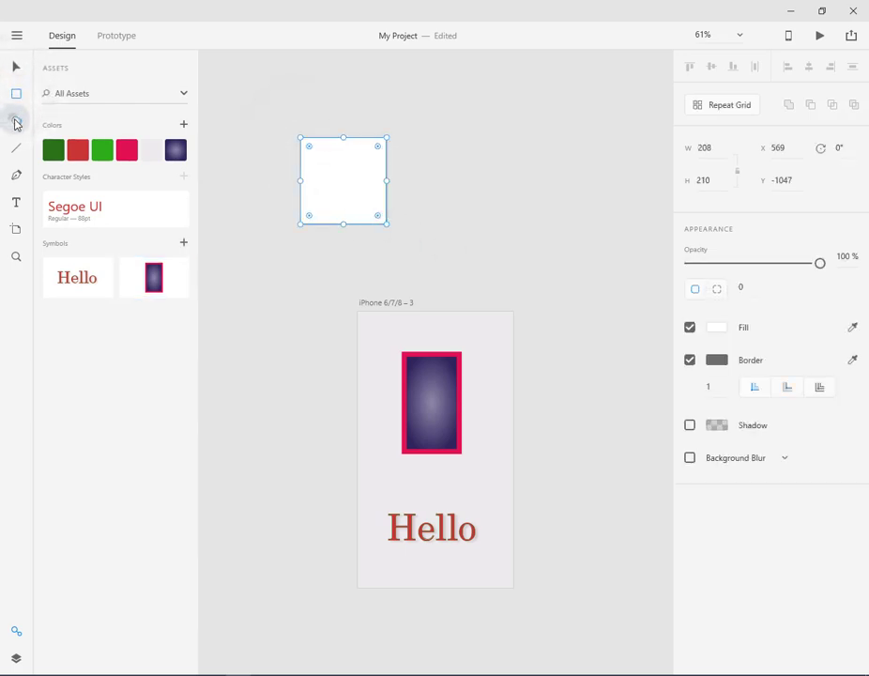
{"action": "left_click", "coordinate": [16, 123]}
{"action": "left_click_drag", "start_coordinate": [448, 134], "coordinate": [546, 230]}
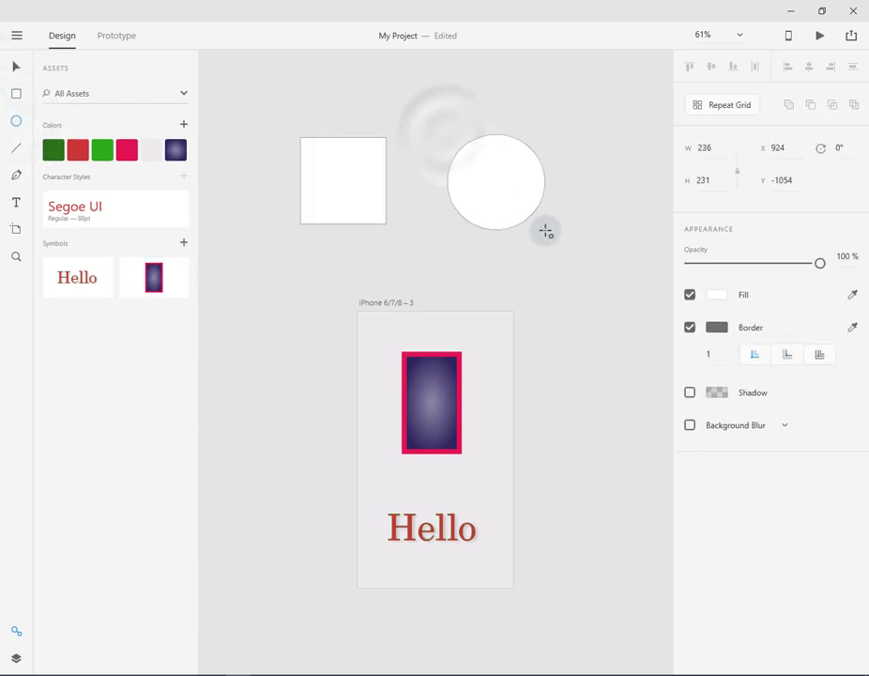
Fill the new ellipse above the artboard with solid red.
{"action": "left_click", "coordinate": [720, 296]}
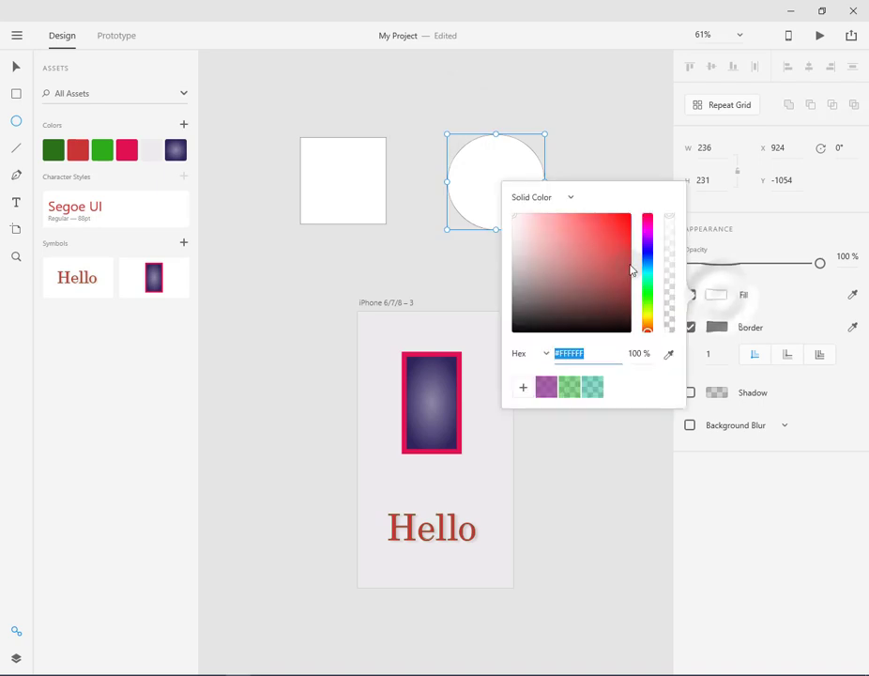
{"action": "left_click", "coordinate": [611, 239]}
{"action": "left_click", "coordinate": [602, 116]}
Group the white square and red circle at about X 623, Y -1074 and convert the group into a symbol.
{"action": "left_click", "coordinate": [16, 68]}
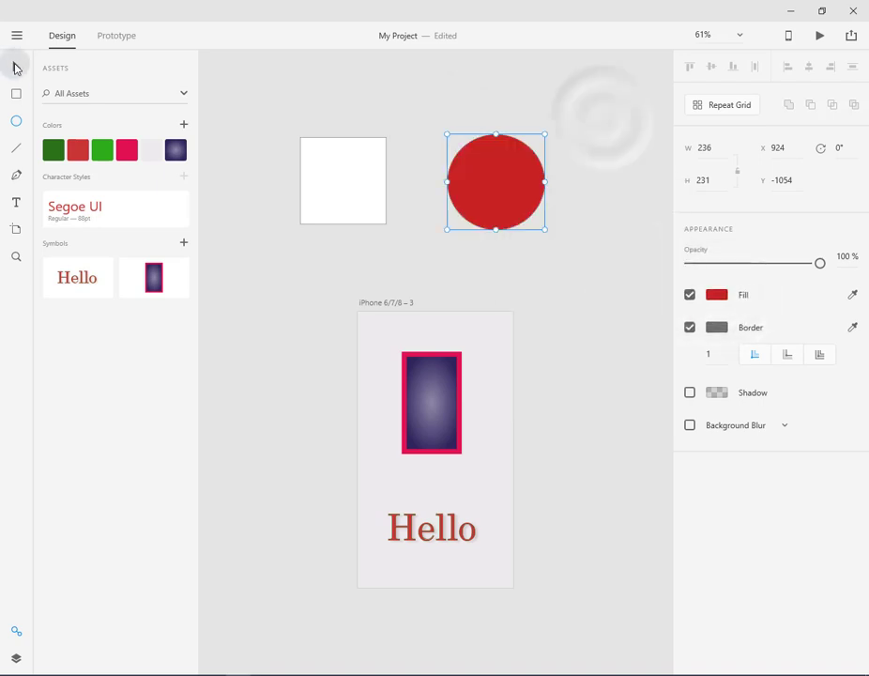
{"action": "left_click_drag", "start_coordinate": [271, 115], "coordinate": [569, 268]}
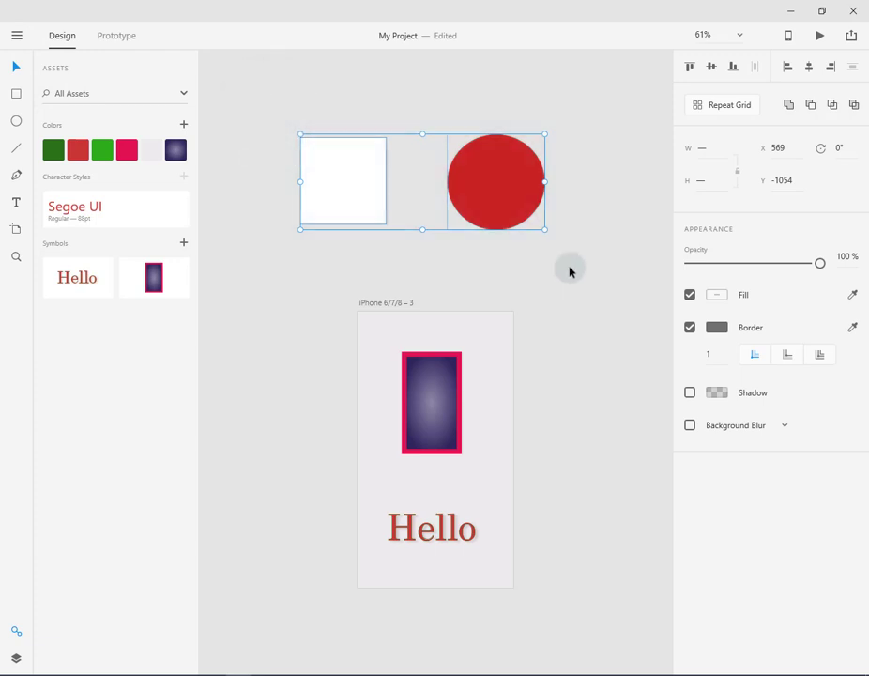
{"action": "key", "text": "ctrl+g"}
{"action": "right_click", "coordinate": [501, 214]}
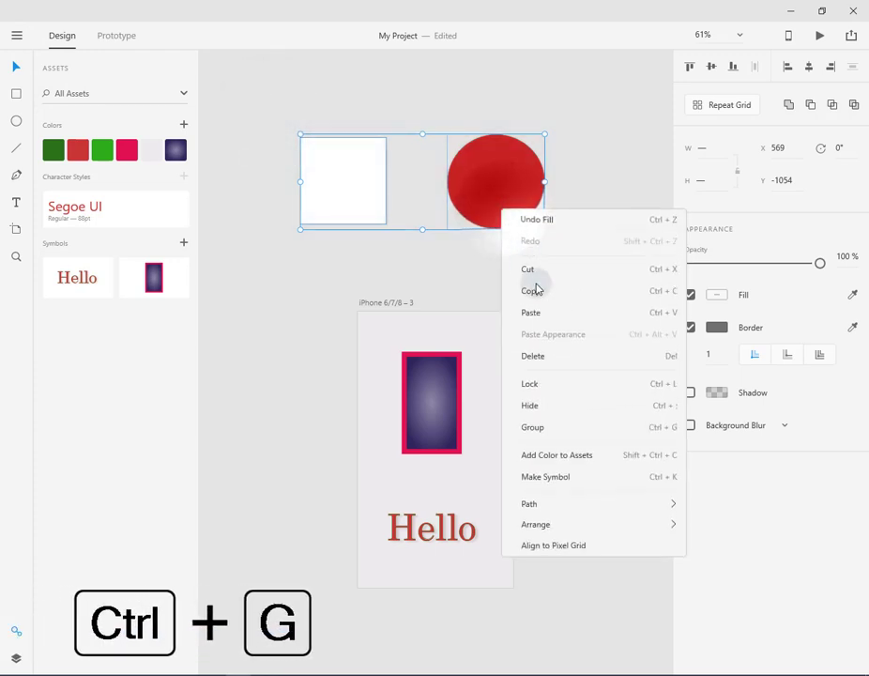
{"action": "left_click", "coordinate": [554, 434]}
{"action": "left_click_drag", "start_coordinate": [486, 201], "coordinate": [509, 193]}
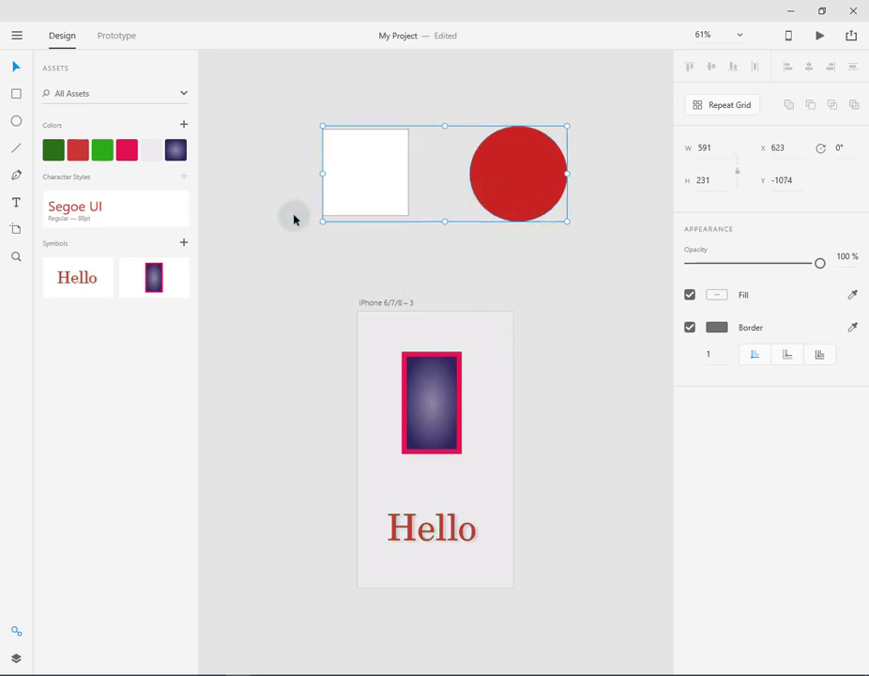
{"action": "left_click", "coordinate": [183, 242]}
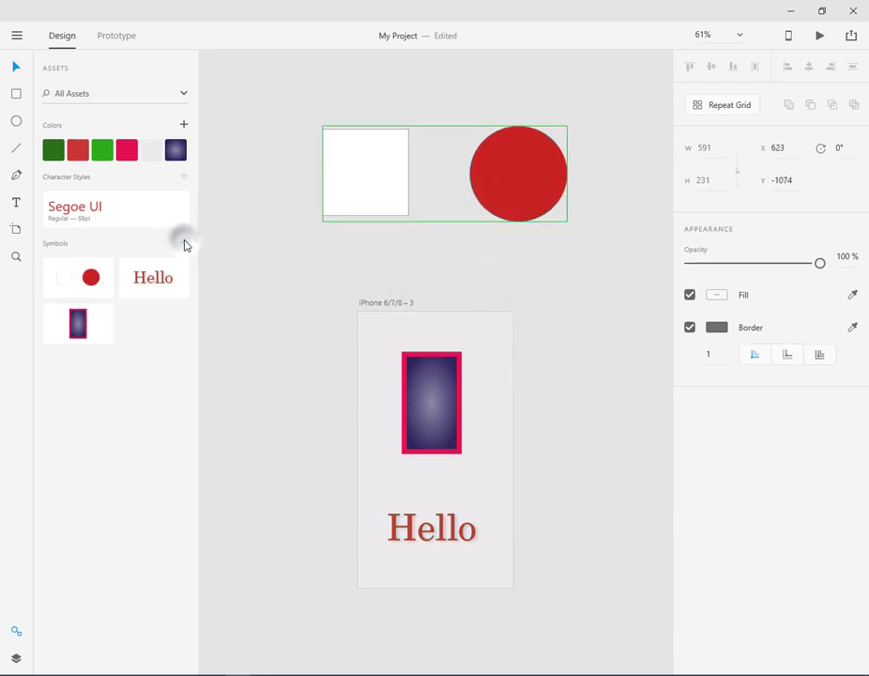
{"action": "left_click", "coordinate": [63, 287]}
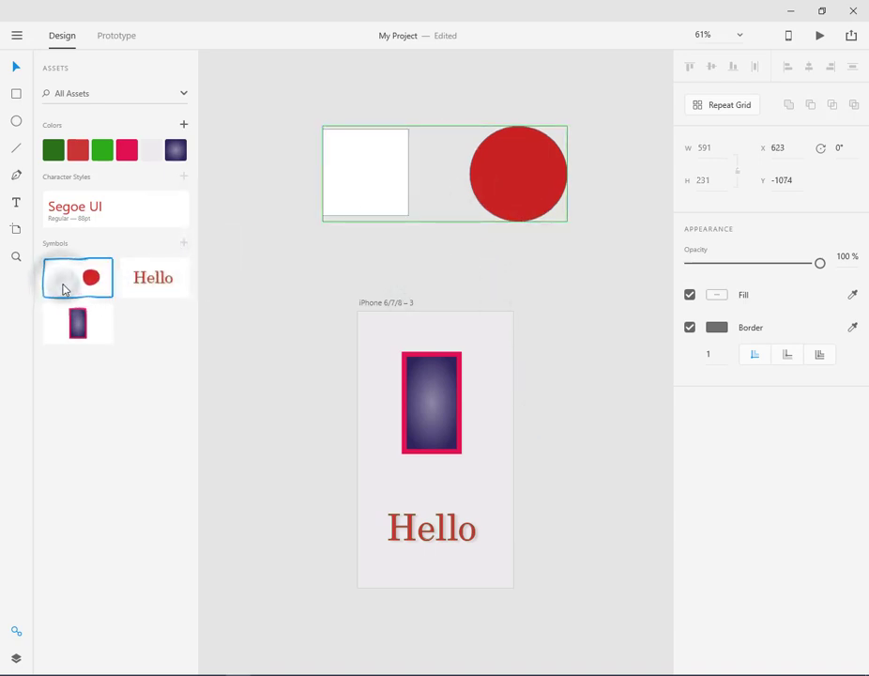
Inside the new symbol, move the white square's upper-left corner point inward to about X 721, Y -970.
{"action": "double_click", "coordinate": [527, 176]}
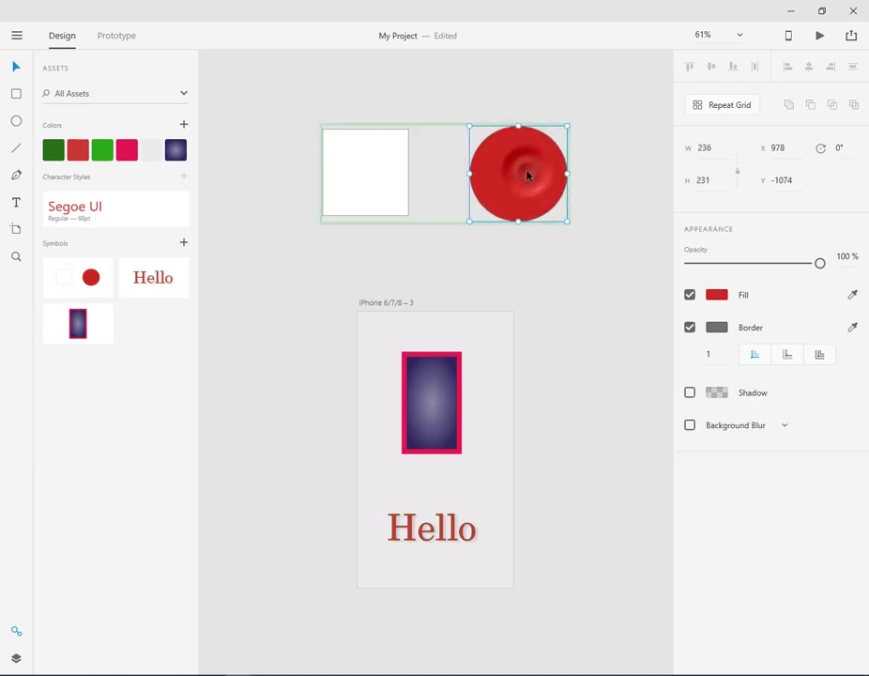
{"action": "left_click", "coordinate": [372, 176]}
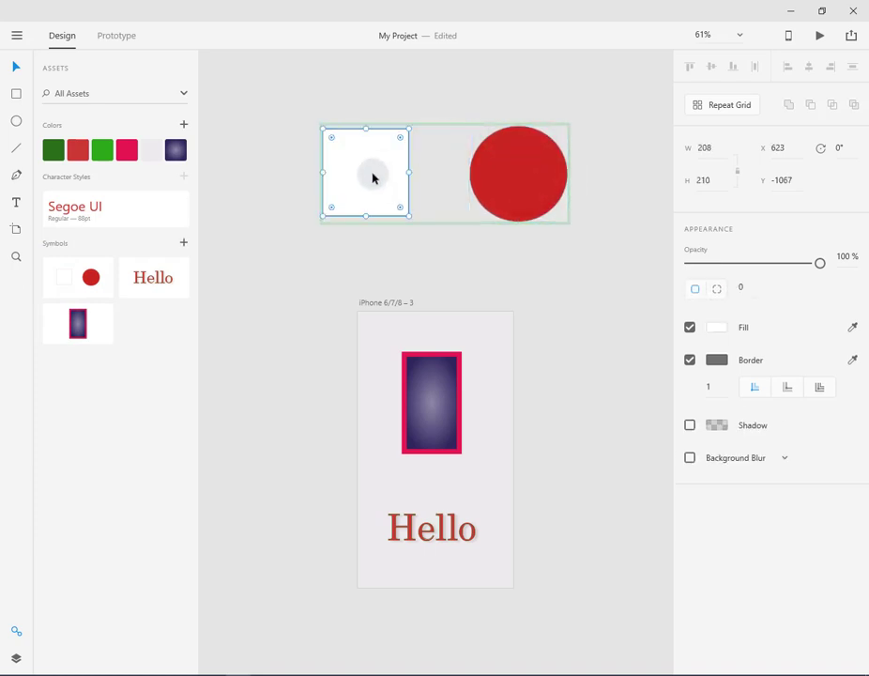
{"action": "double_click", "coordinate": [373, 175]}
{"action": "left_click", "coordinate": [323, 131]}
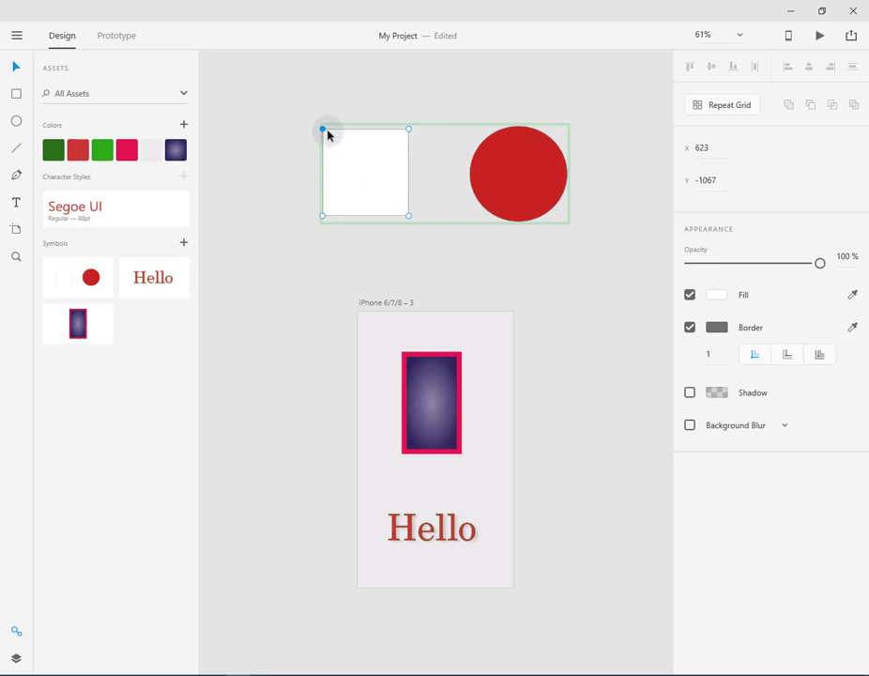
{"action": "left_click_drag", "start_coordinate": [325, 136], "coordinate": [363, 171]}
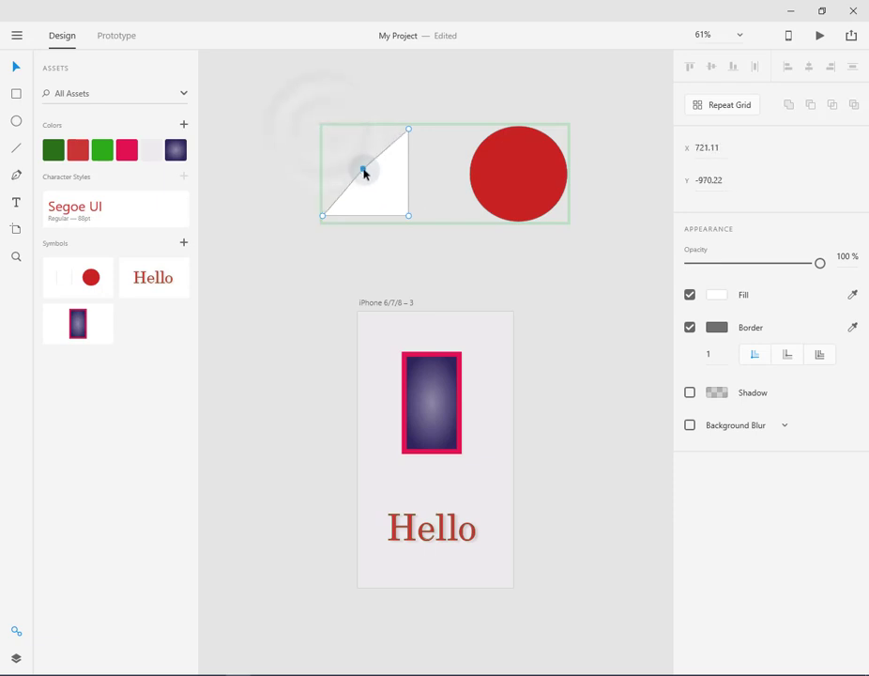
Change the fill of the circle inside the symbol to solid green #23C966 and select the whole symbol on the canvas.
{"action": "left_click", "coordinate": [531, 185]}
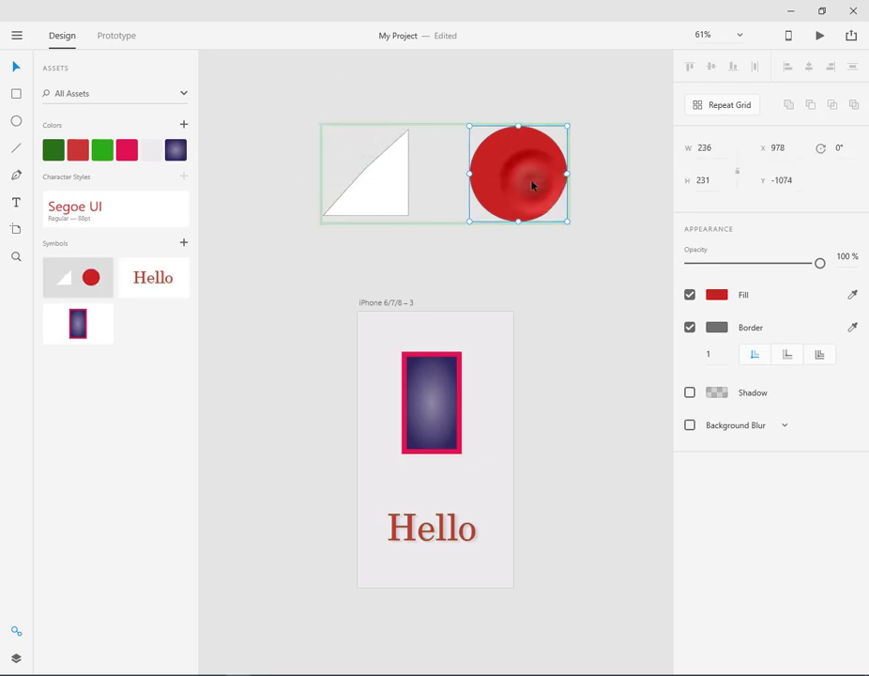
{"action": "left_click", "coordinate": [719, 296]}
{"action": "left_click", "coordinate": [647, 289]}
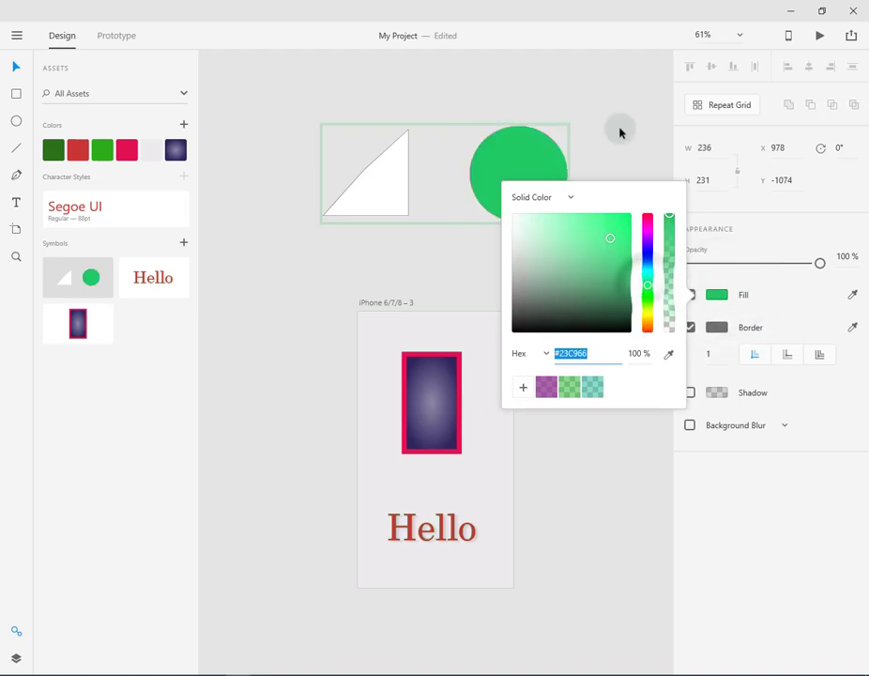
{"action": "left_click", "coordinate": [620, 131]}
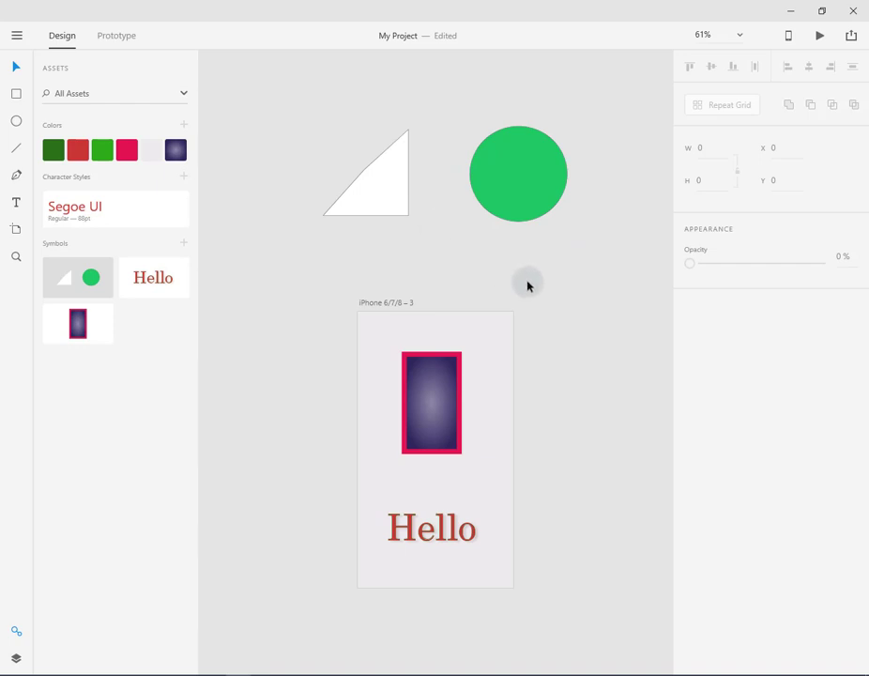
{"action": "left_click_drag", "start_coordinate": [527, 285], "coordinate": [396, 194]}
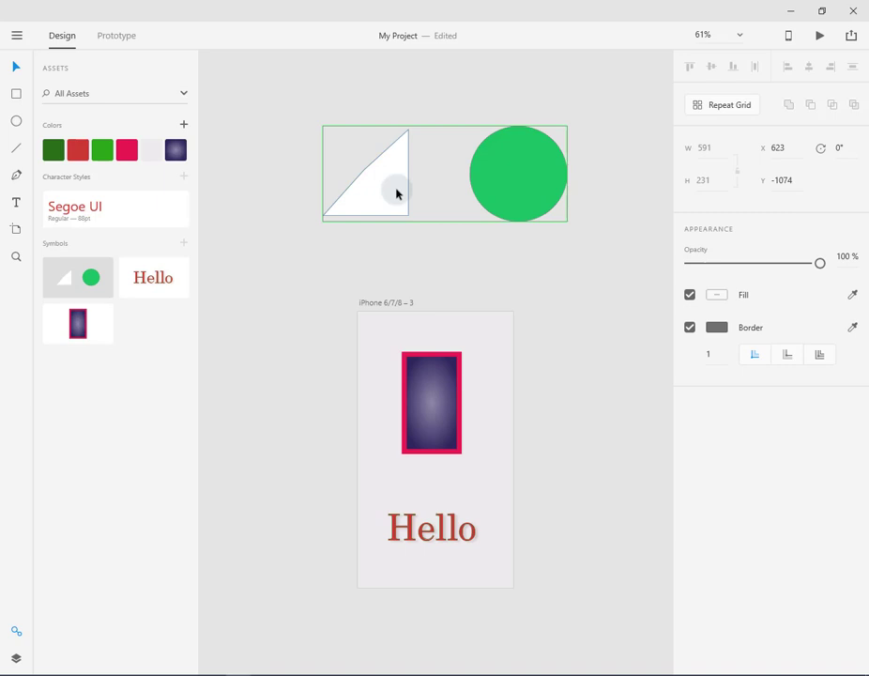
Delete the triangle-and-circle symbol instance from the canvas, keeping its entry among the symbol assets.
{"action": "key", "text": "Delete"}
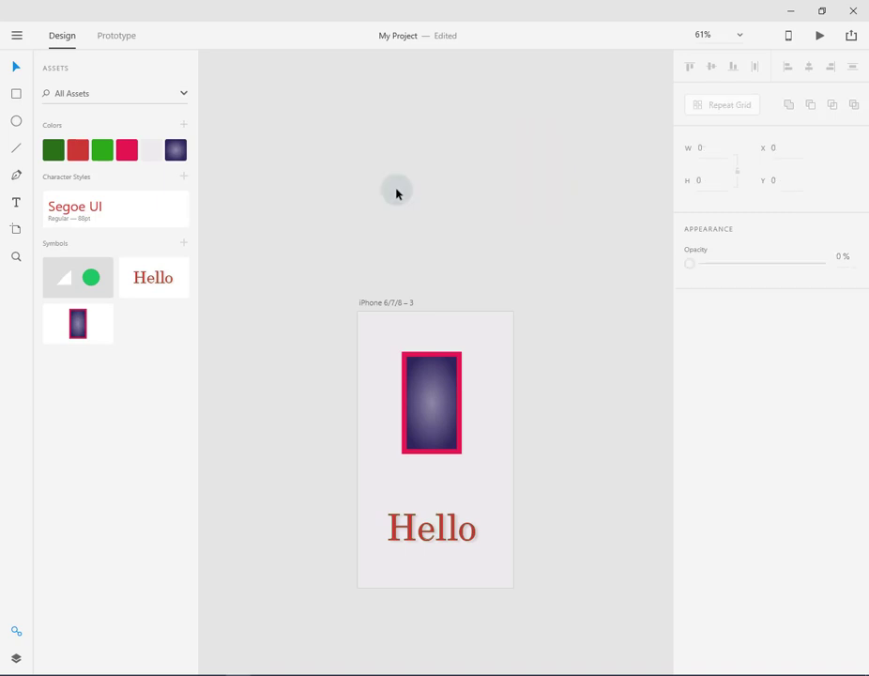
{"action": "left_click", "coordinate": [98, 263]}
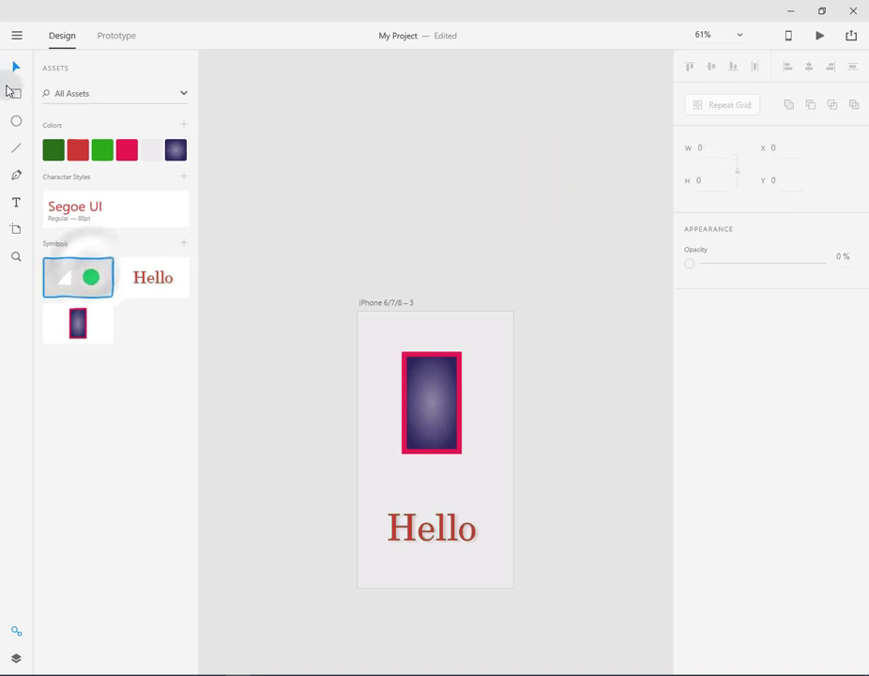
Draw a rectangle about 247 by 73 above the artboard and fill it with solid purple-blue #5B50BC.
{"action": "left_click", "coordinate": [16, 94]}
{"action": "mouse_move", "coordinate": [363, 146]}
{"action": "left_mouse_down"}
{"action": "mouse_move", "coordinate": [500, 145]}
{"action": "mouse_move", "coordinate": [511, 176]}
{"action": "mouse_move", "coordinate": [502, 186]}
{"action": "mouse_move", "coordinate": [463, 176]}
{"action": "left_mouse_up"}
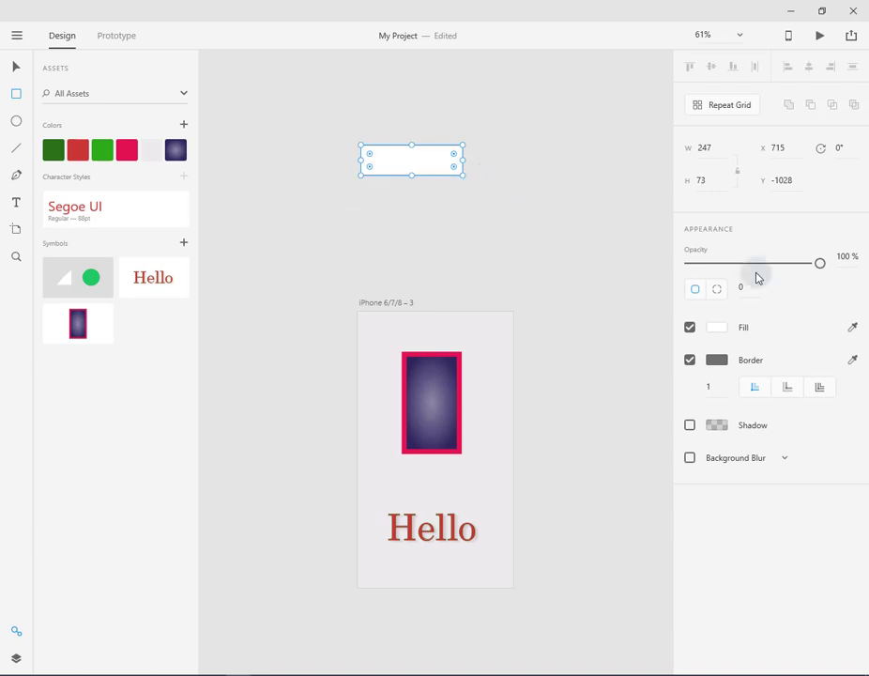
{"action": "left_click", "coordinate": [716, 327]}
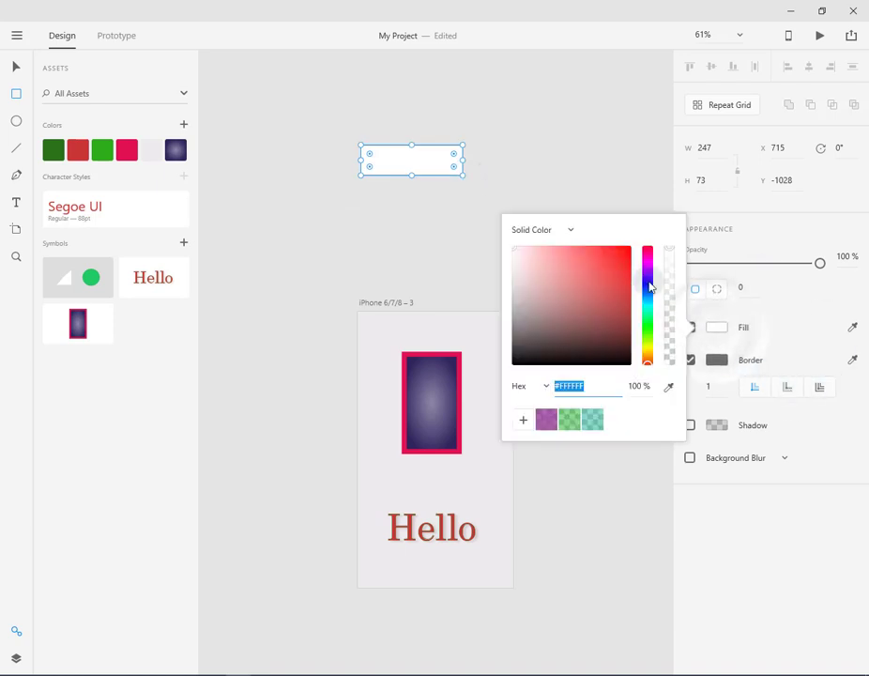
{"action": "left_click", "coordinate": [648, 284]}
{"action": "left_click", "coordinate": [580, 279]}
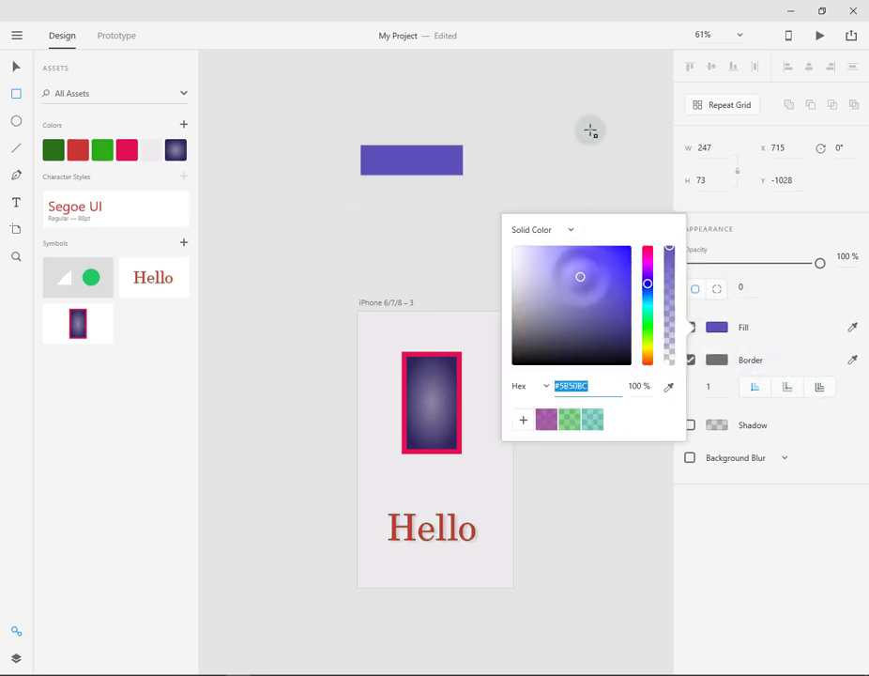
{"action": "left_click", "coordinate": [592, 130]}
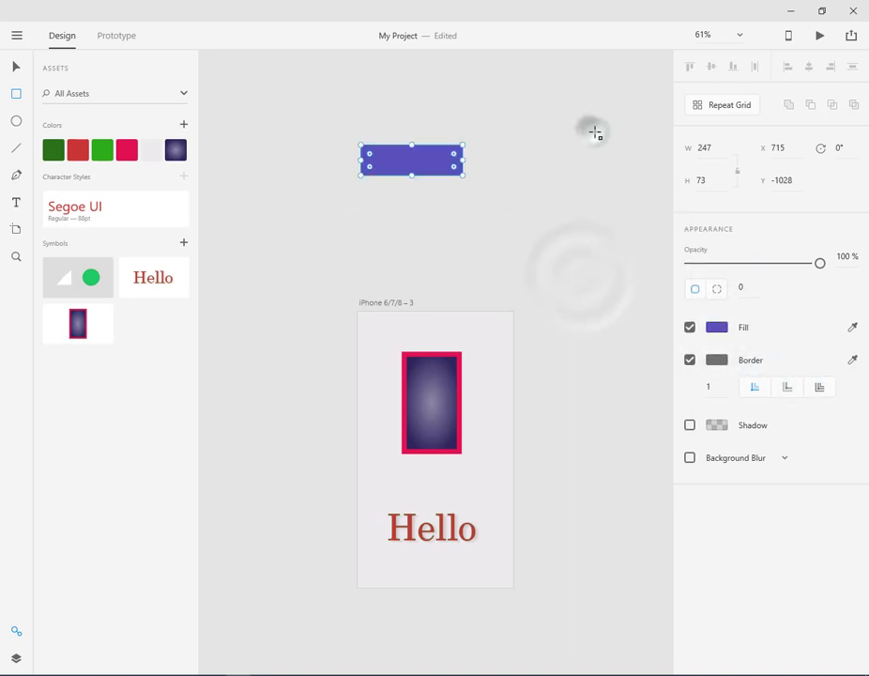
Give the purple rectangle a shadow with an X offset of 14 and a Y offset of 18.
{"action": "left_click", "coordinate": [716, 427]}
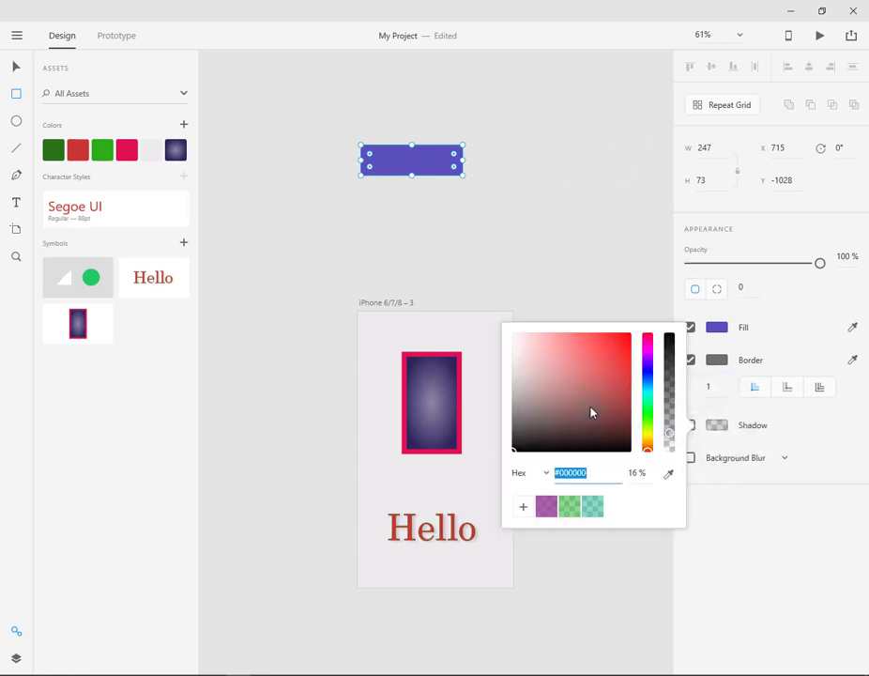
{"action": "left_click", "coordinate": [793, 421]}
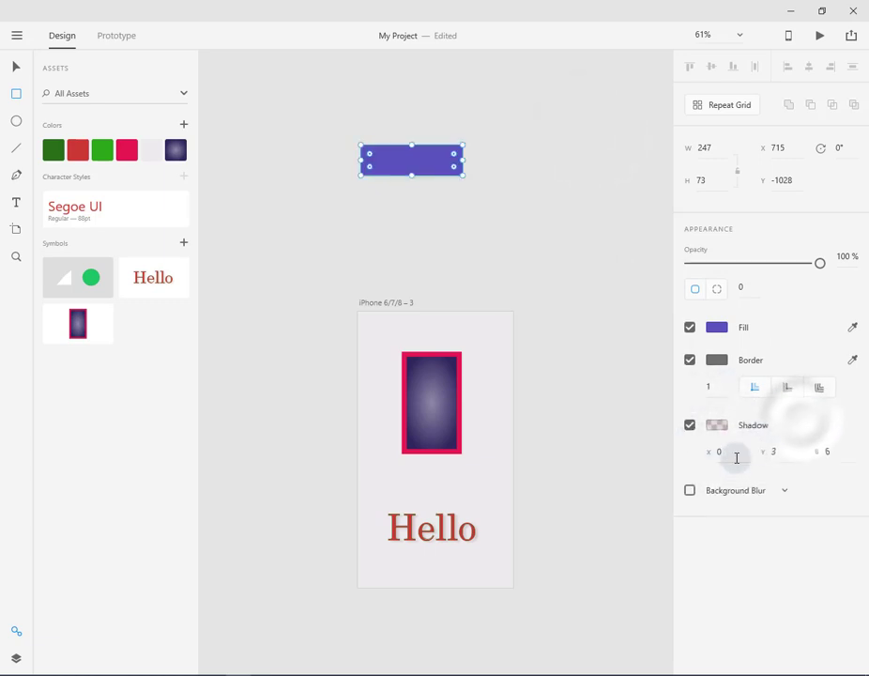
{"action": "left_click", "coordinate": [718, 451]}
{"action": "type", "text": "14"}
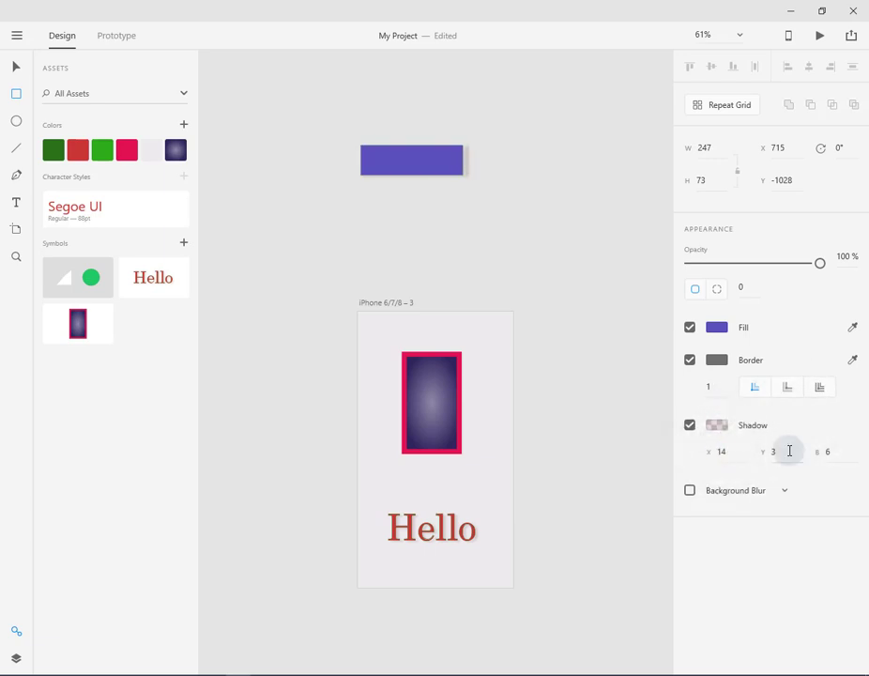
{"action": "double_click", "coordinate": [775, 451]}
{"action": "type", "text": "18t"}
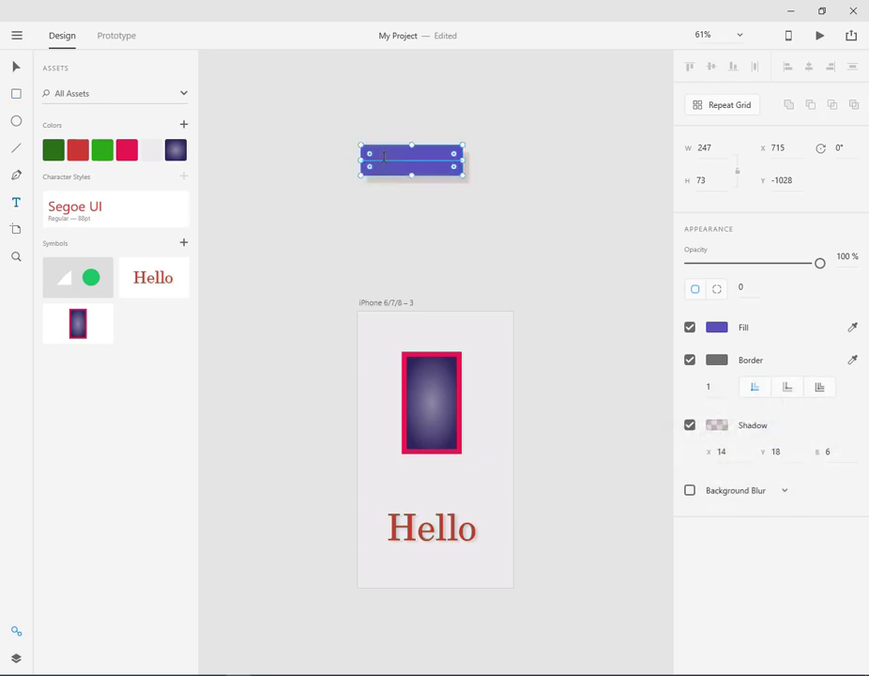
Add the text "Home" on the purple rectangle and fill it with light colour #E1D4D4.
{"action": "left_click", "coordinate": [383, 157]}
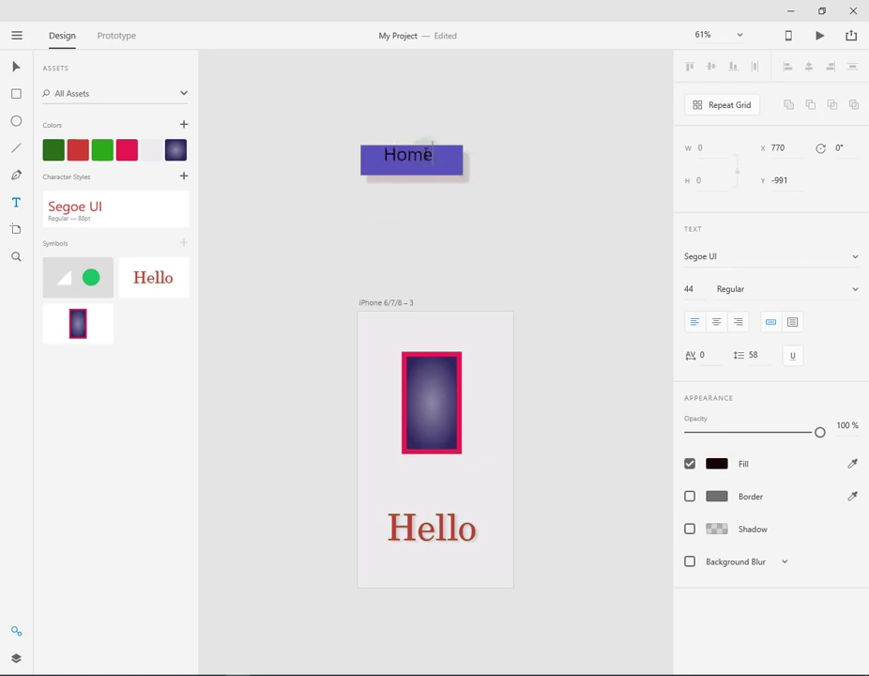
{"action": "double_click", "coordinate": [437, 154]}
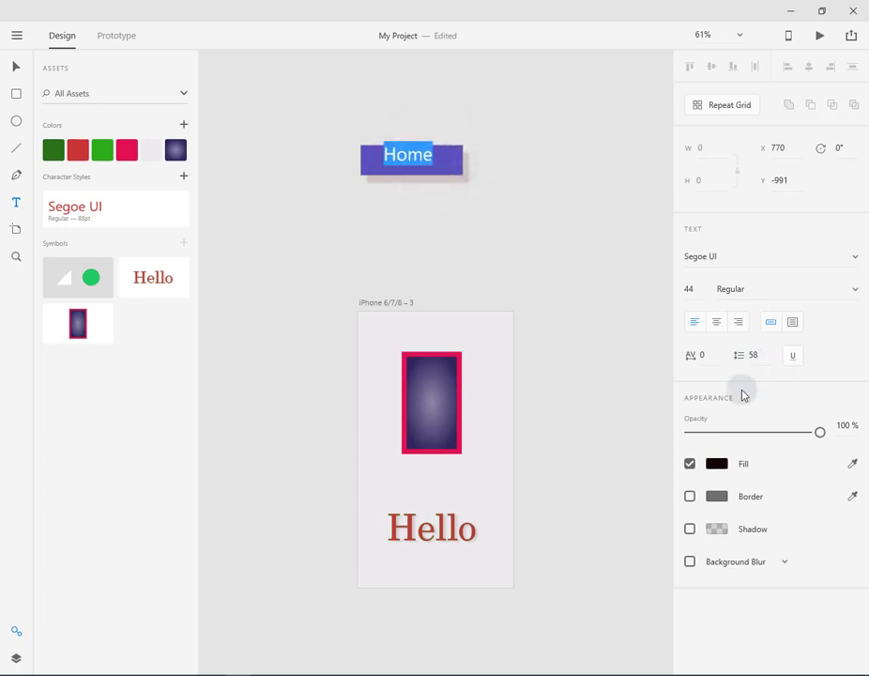
{"action": "left_click", "coordinate": [716, 464]}
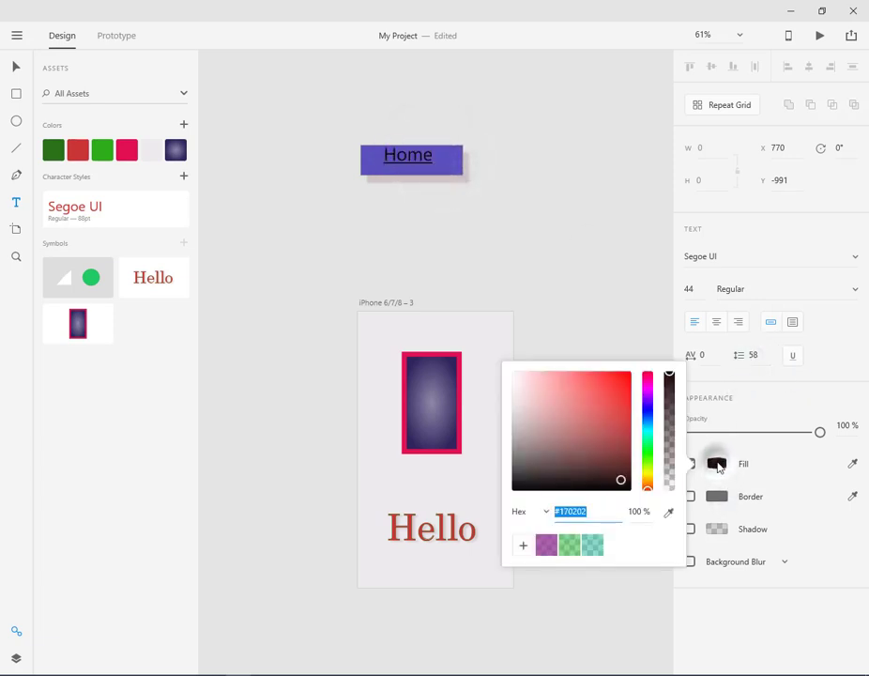
{"action": "left_click", "coordinate": [519, 385]}
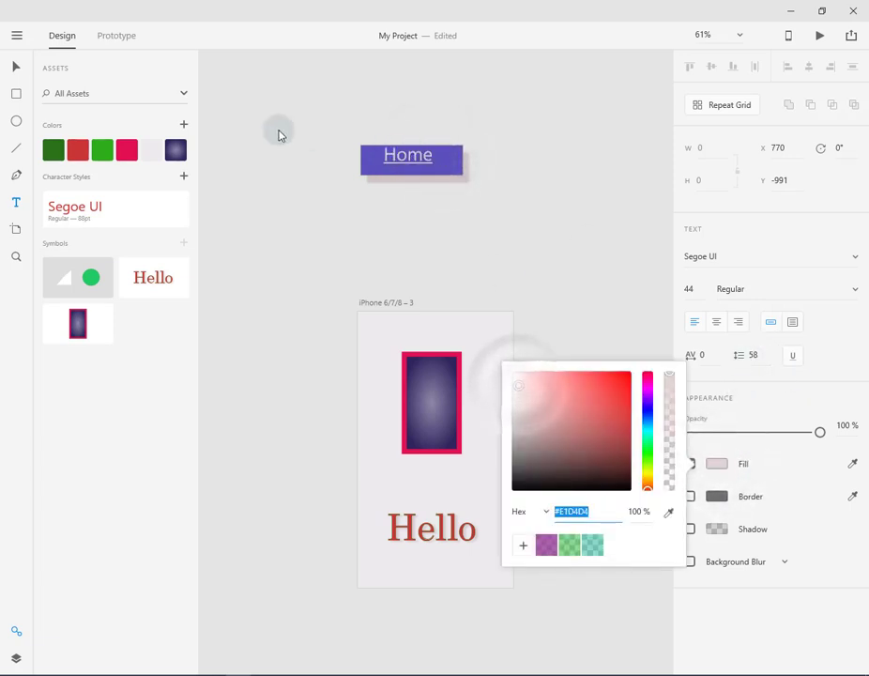
Center the Home text on the purple rectangle and convert the text and rectangle into a symbol.
{"action": "left_click", "coordinate": [16, 67]}
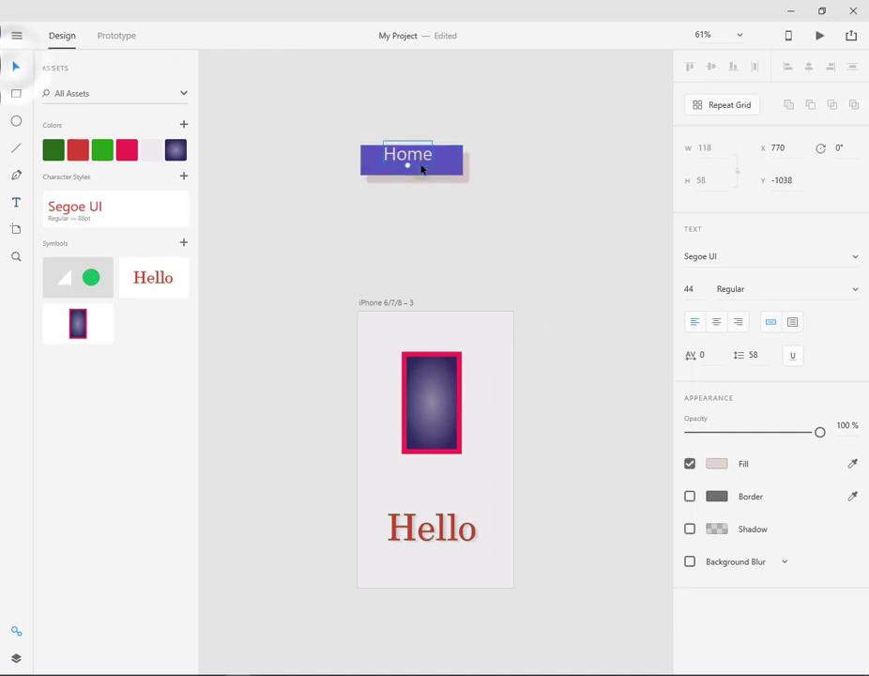
{"action": "left_click_drag", "start_coordinate": [408, 161], "coordinate": [408, 166]}
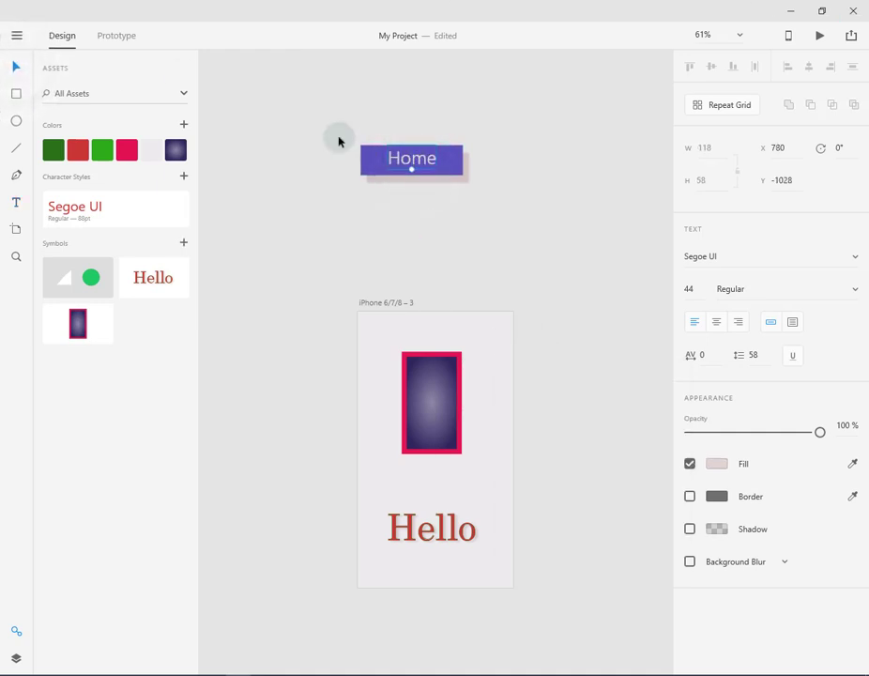
{"action": "left_click", "coordinate": [344, 165]}
{"action": "left_click_drag", "start_coordinate": [344, 122], "coordinate": [469, 188]}
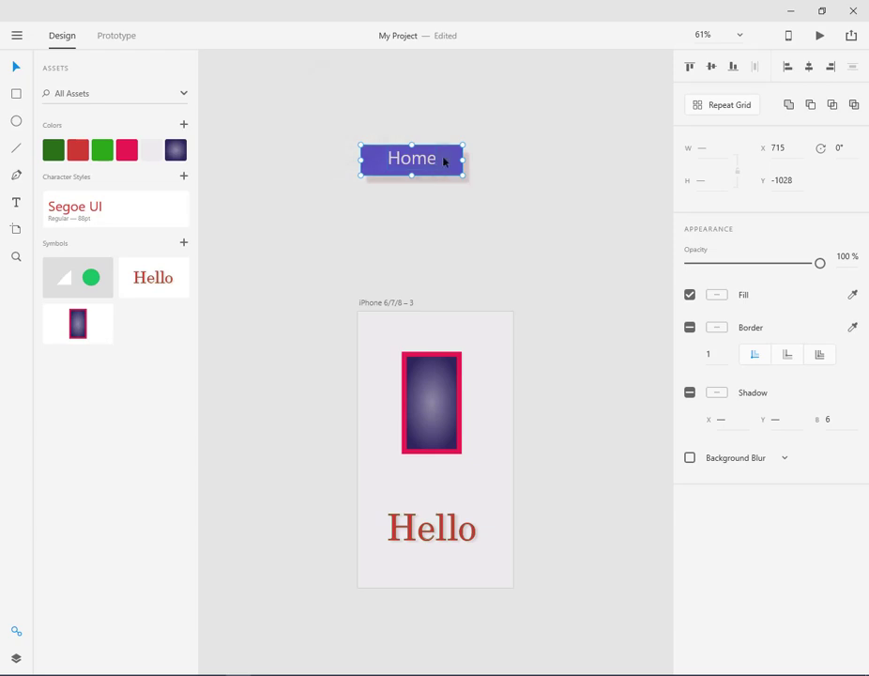
{"action": "left_click", "coordinate": [451, 160]}
{"action": "left_click", "coordinate": [185, 245]}
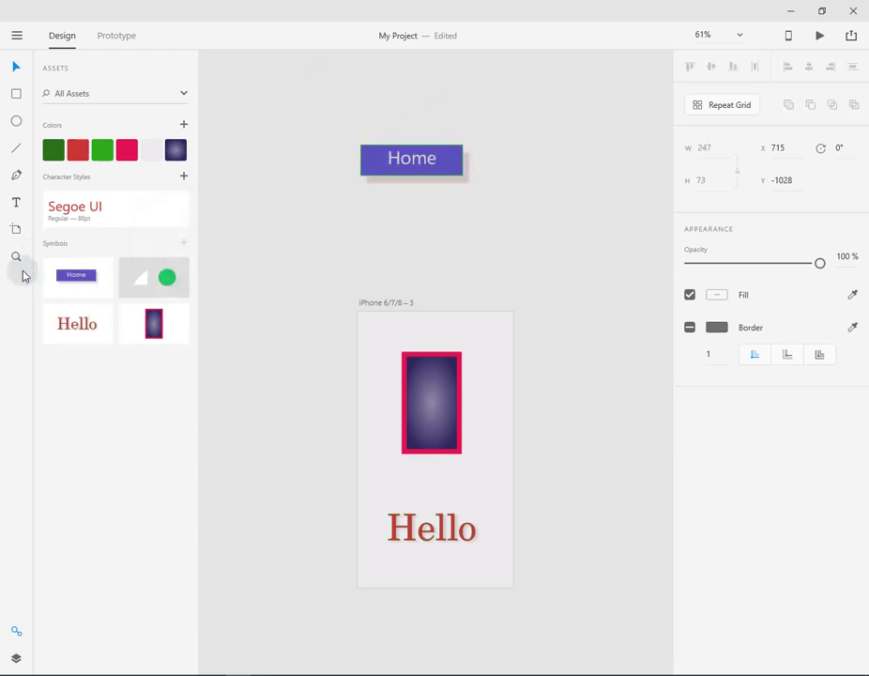
Place two more instances of the Home button symbol below the original and line all three up at X 708.
{"action": "left_click_drag", "start_coordinate": [80, 277], "coordinate": [438, 203]}
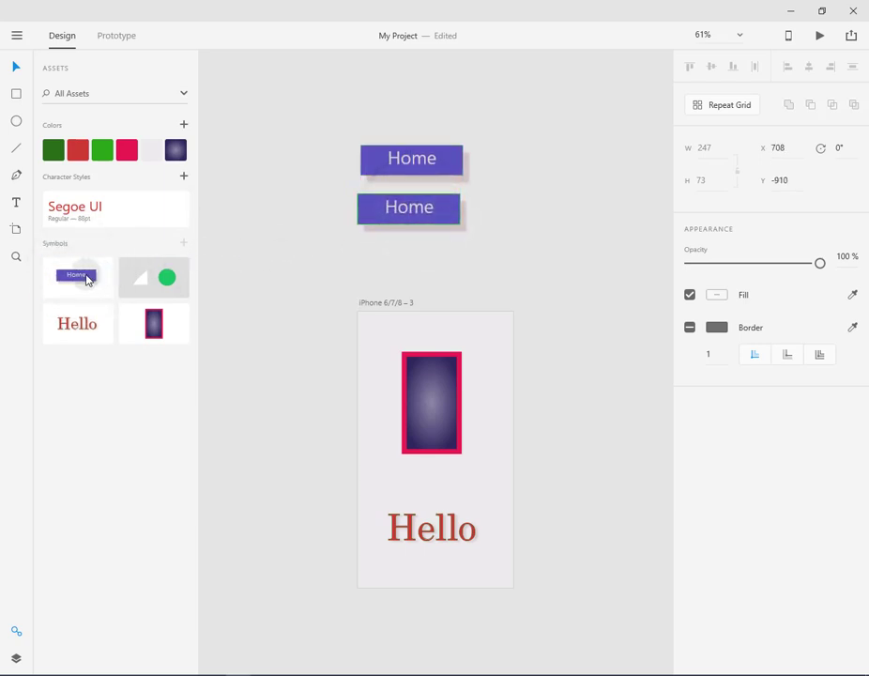
{"action": "left_click_drag", "start_coordinate": [87, 279], "coordinate": [442, 256]}
{"action": "left_click_drag", "start_coordinate": [450, 163], "coordinate": [445, 164]}
Move the Hello and gradient rectangle symbols off the artboard and place the three Home buttons on it at X 64, Y 62.
{"action": "left_click", "coordinate": [429, 533]}
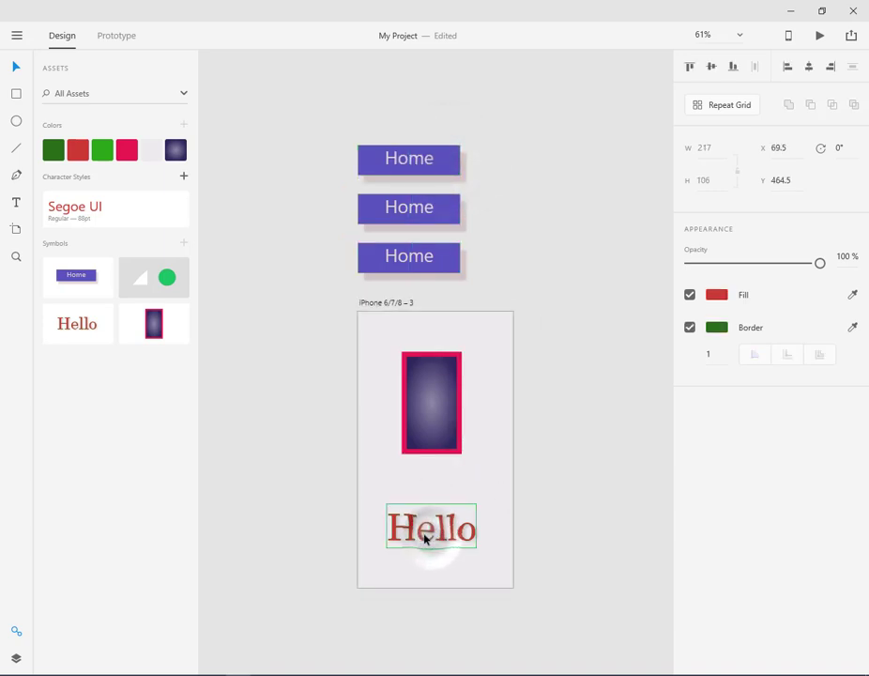
{"action": "left_click_drag", "start_coordinate": [425, 537], "coordinate": [305, 383]}
{"action": "left_click_drag", "start_coordinate": [446, 410], "coordinate": [636, 272]}
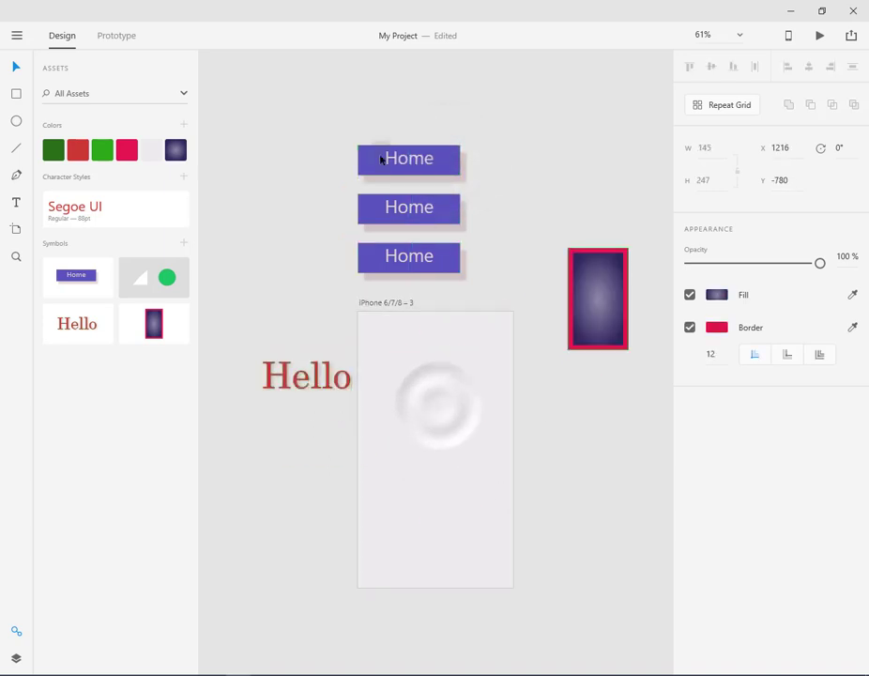
{"action": "left_click_drag", "start_coordinate": [325, 119], "coordinate": [488, 274]}
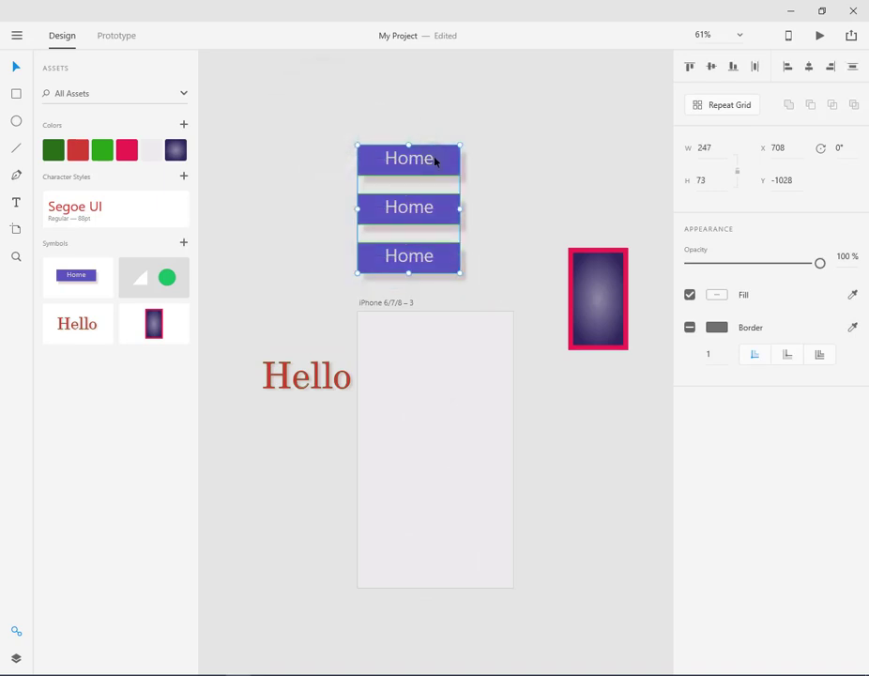
{"action": "left_click_drag", "start_coordinate": [435, 161], "coordinate": [461, 355]}
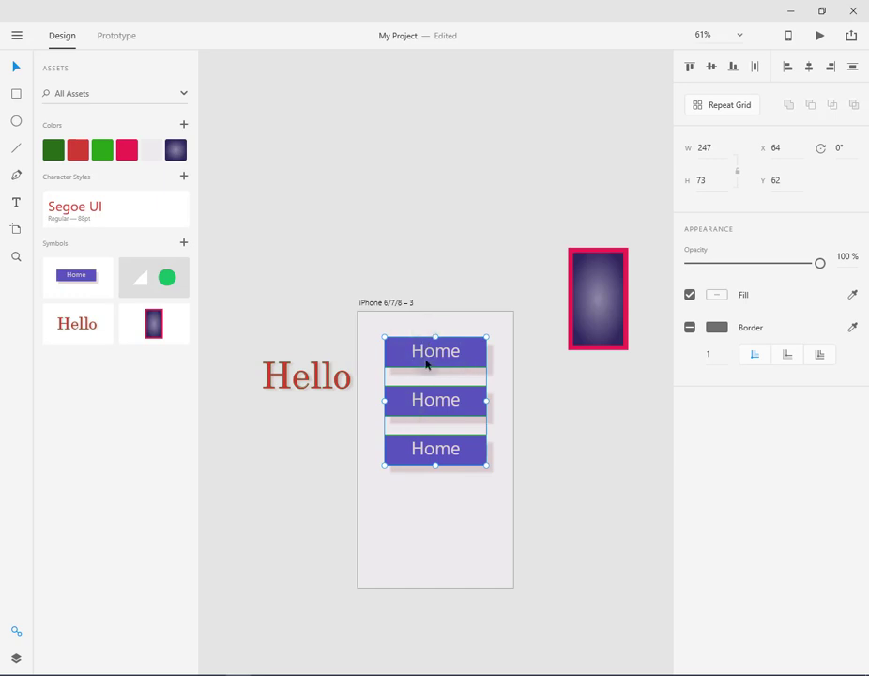
Change the text of the middle Home button to "Contact".
{"action": "double_click", "coordinate": [448, 404]}
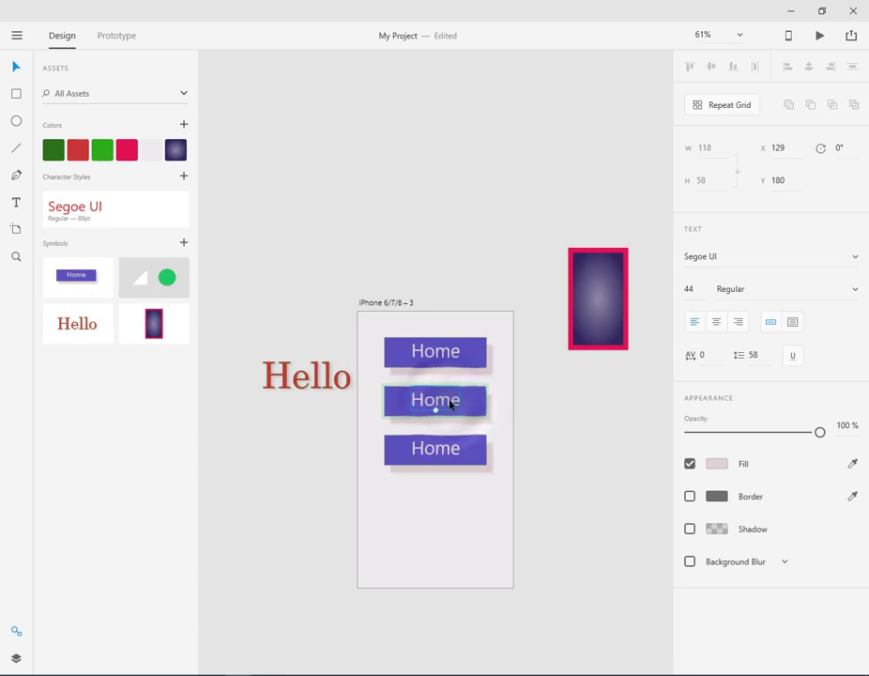
{"action": "left_click_drag", "start_coordinate": [459, 401], "coordinate": [419, 401]}
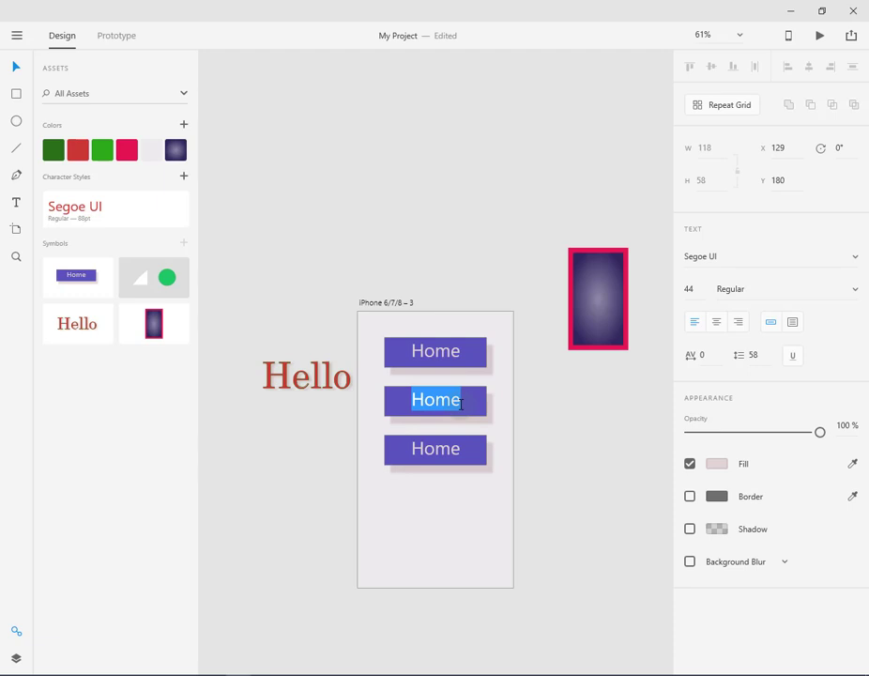
{"action": "type", "text": "Contact"}
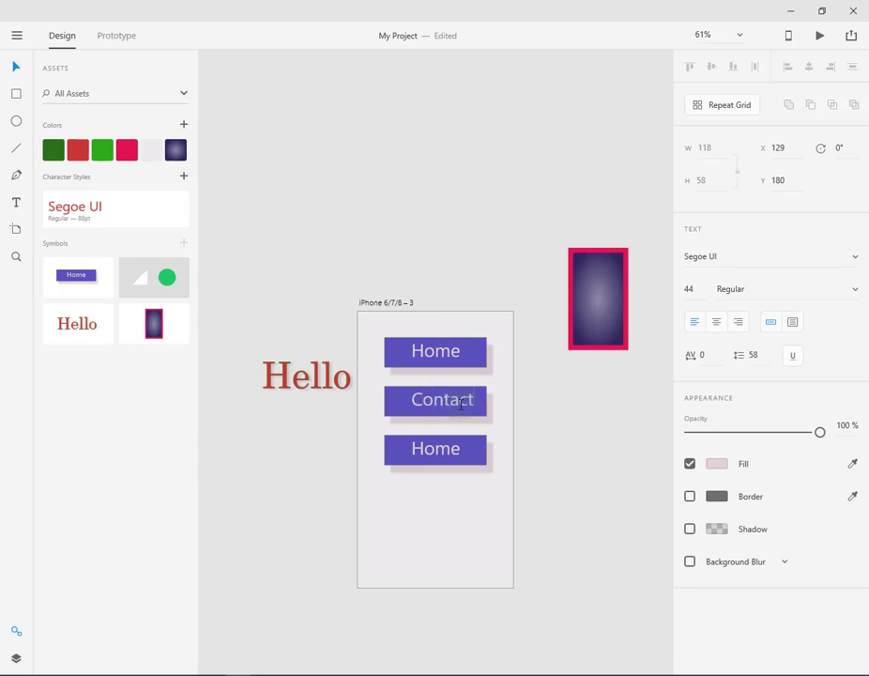
Change the text of the lowest Home button to "Log In".
{"action": "left_click", "coordinate": [455, 452]}
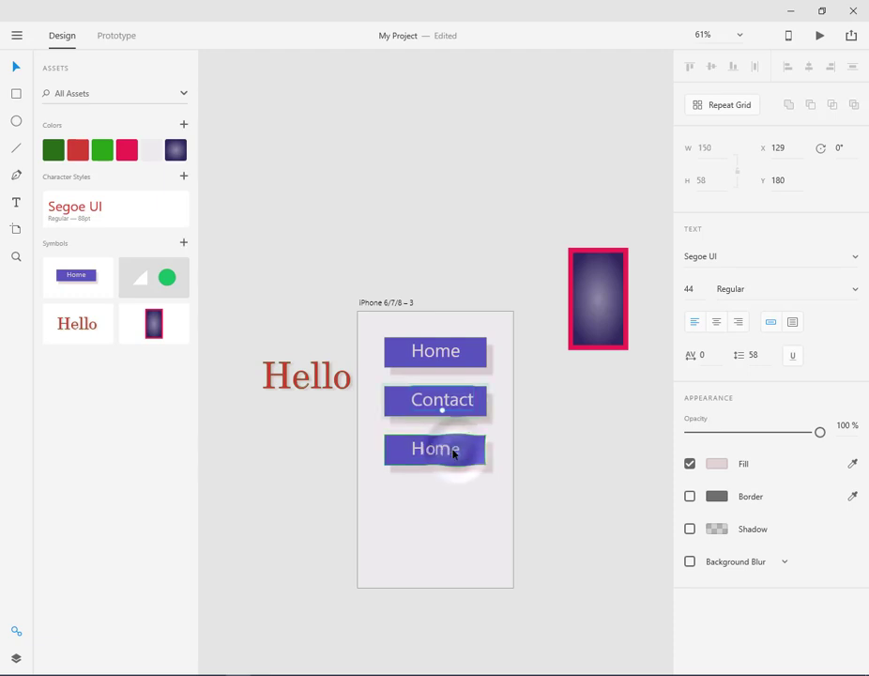
{"action": "double_click", "coordinate": [439, 453]}
{"action": "left_click", "coordinate": [414, 450]}
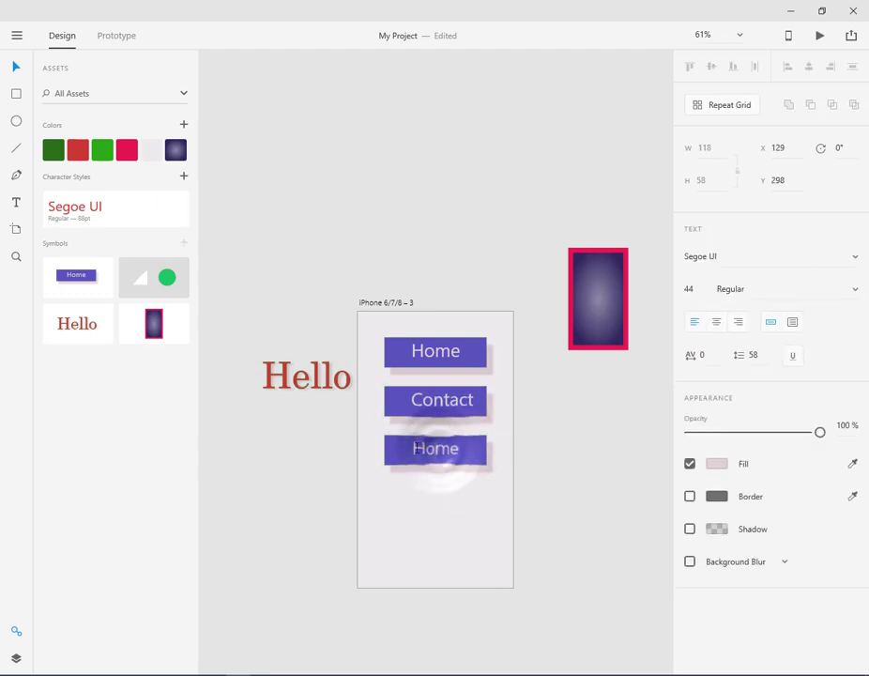
{"action": "left_click", "coordinate": [419, 449]}
{"action": "double_click", "coordinate": [418, 448]}
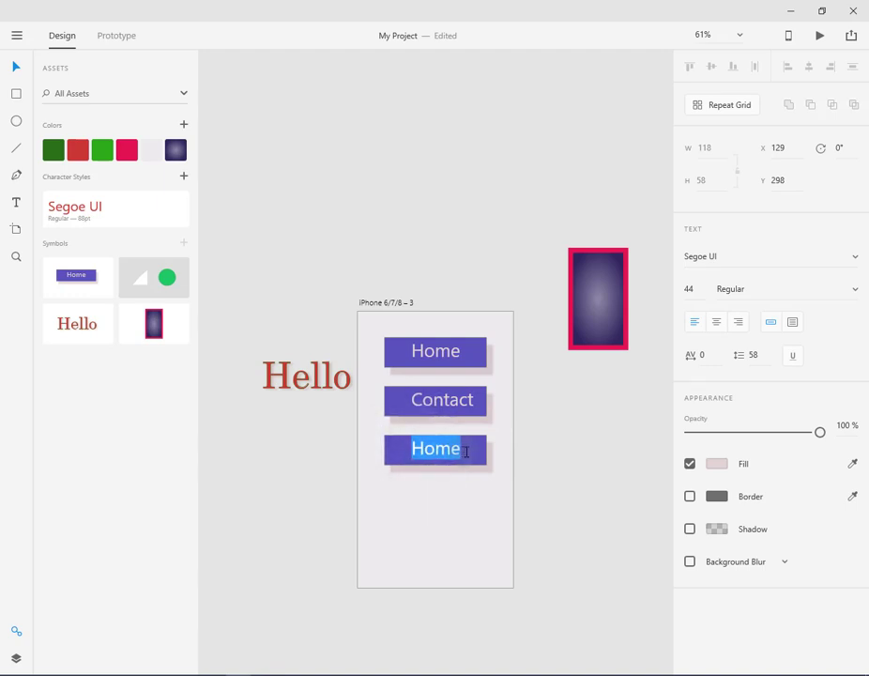
{"action": "type", "text": "Log In"}
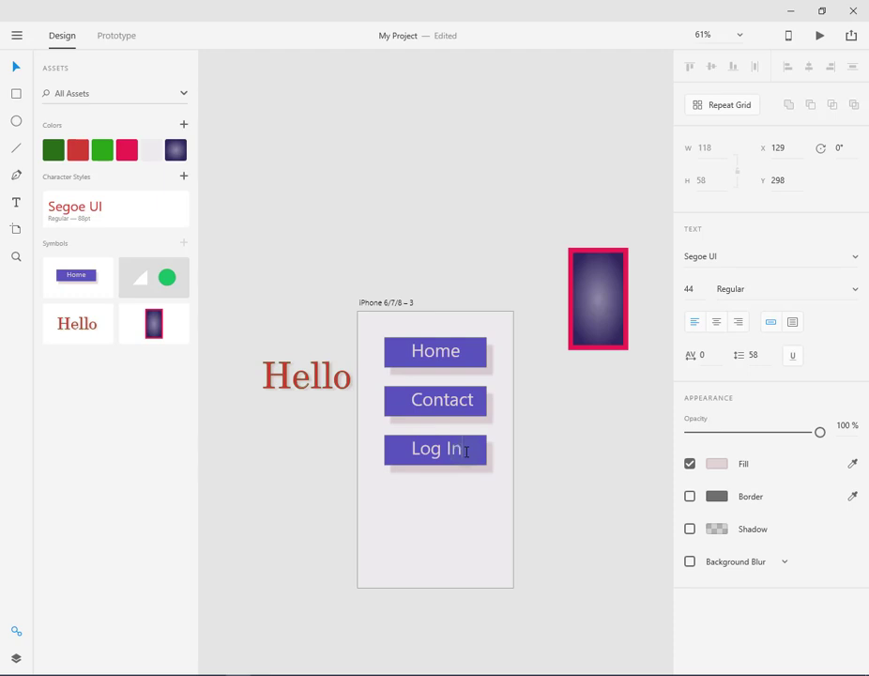
Select the Contact button and update all instances of the symbol to match it.
{"action": "left_click", "coordinate": [16, 68]}
{"action": "left_click", "coordinate": [424, 401]}
{"action": "left_click", "coordinate": [422, 346], "text": "shift"}
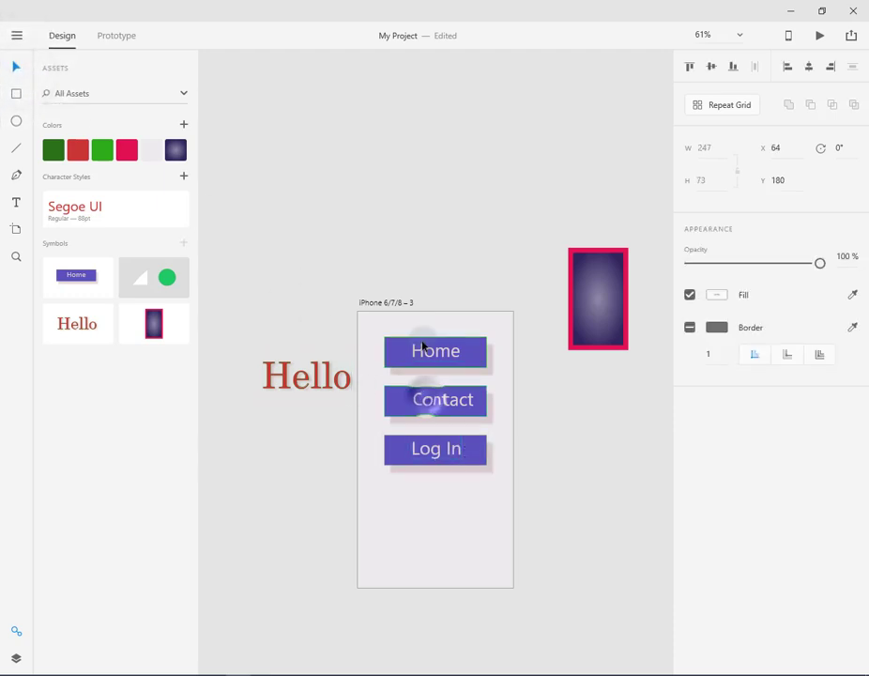
{"action": "left_click", "coordinate": [423, 347]}
{"action": "left_click", "coordinate": [422, 411]}
{"action": "left_click", "coordinate": [419, 447]}
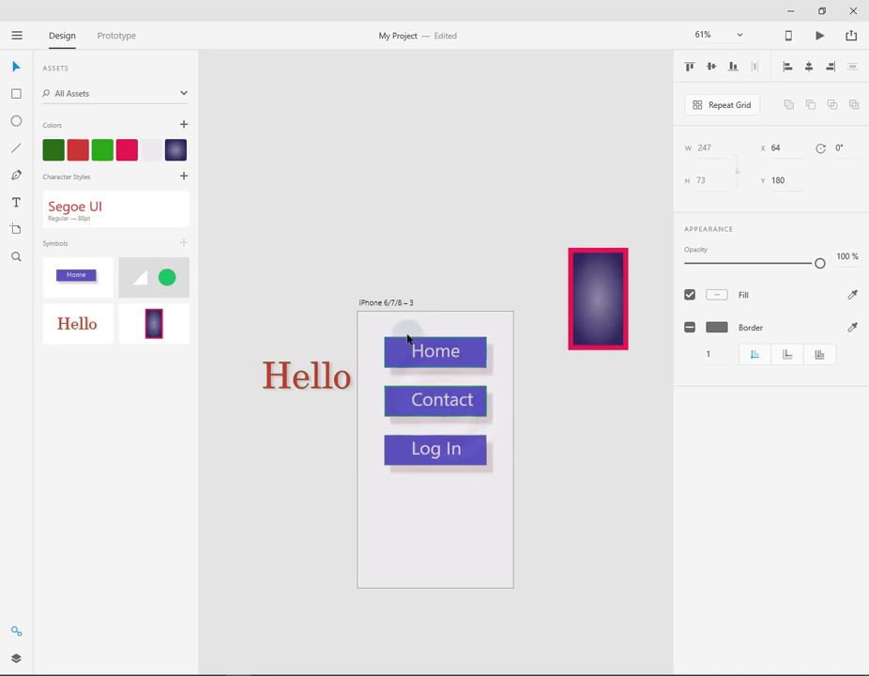
{"action": "right_click", "coordinate": [447, 408]}
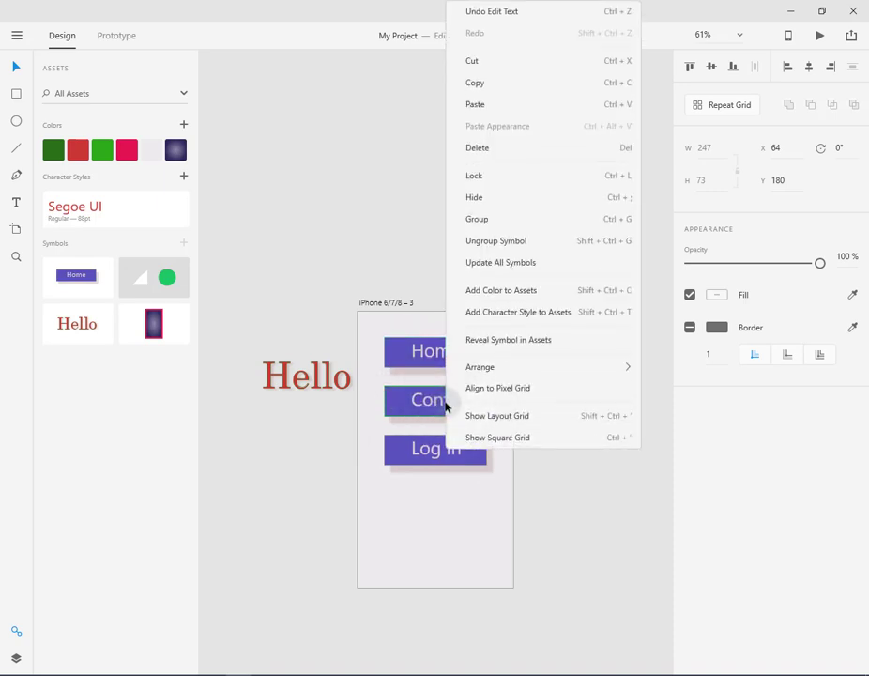
{"action": "left_click", "coordinate": [498, 267]}
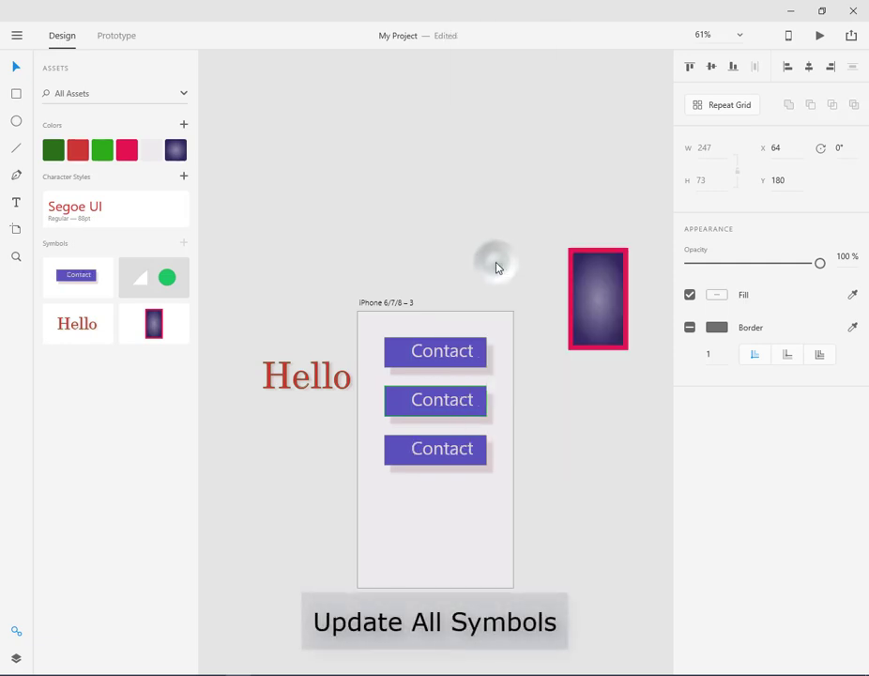
{"action": "left_click", "coordinate": [72, 286]}
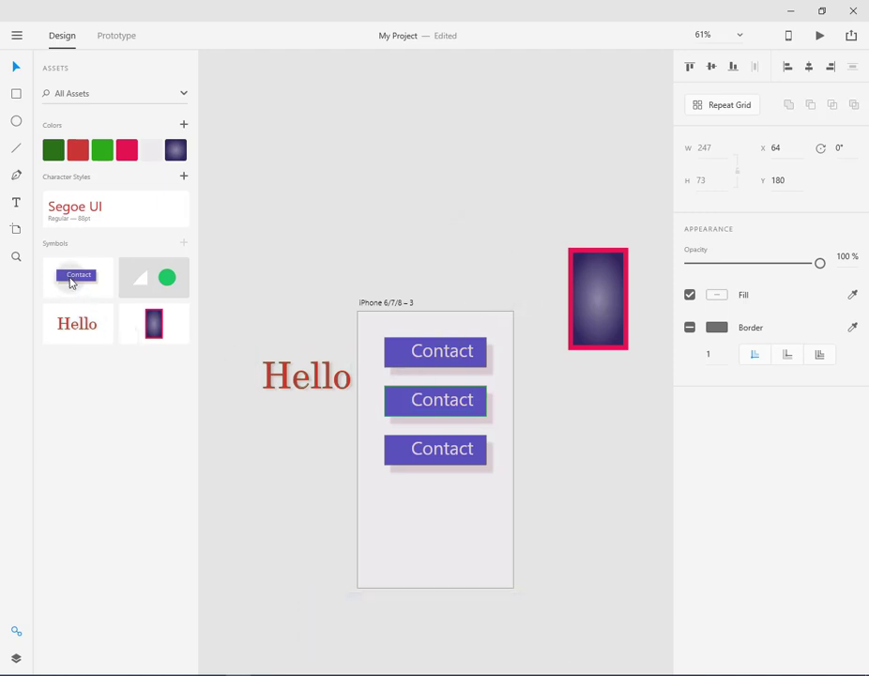
Place another Contact symbol instance above the artboard and set the rectangle fill of the artboard's uppermost Contact button to #BC5094.
{"action": "left_click_drag", "start_coordinate": [70, 282], "coordinate": [435, 236]}
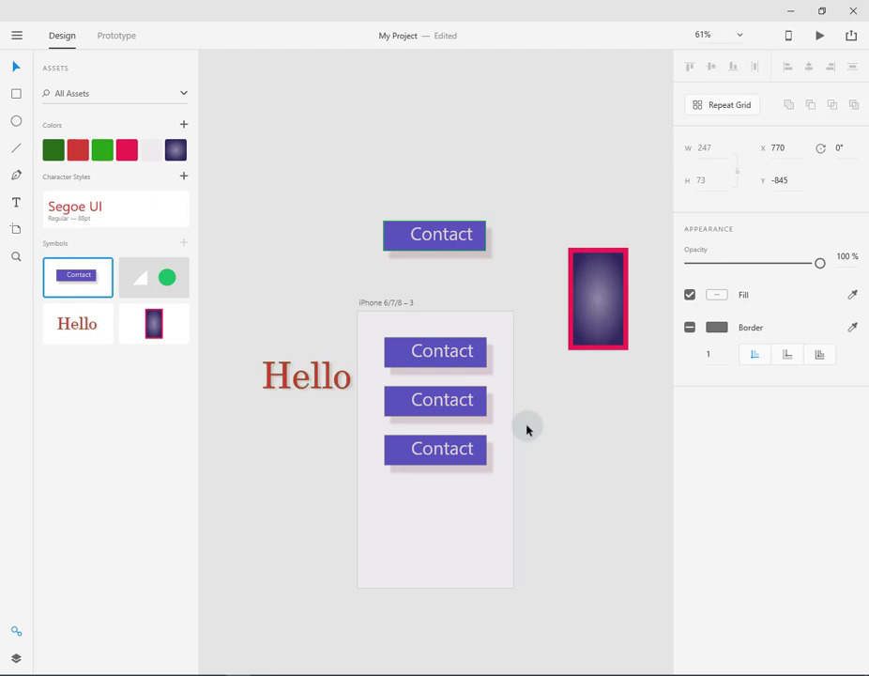
{"action": "double_click", "coordinate": [416, 358]}
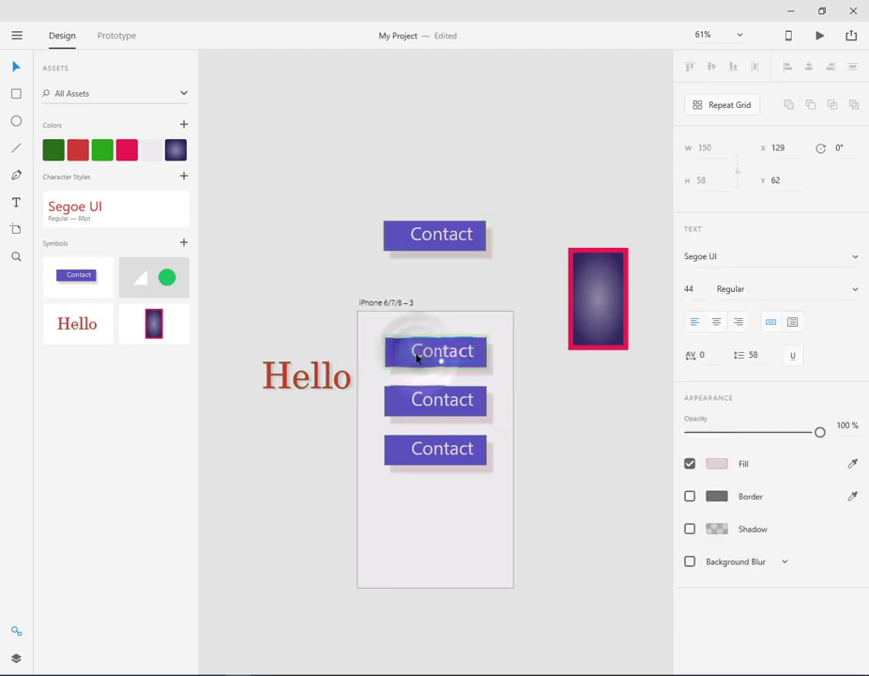
{"action": "left_click", "coordinate": [390, 353]}
{"action": "left_click", "coordinate": [717, 328]}
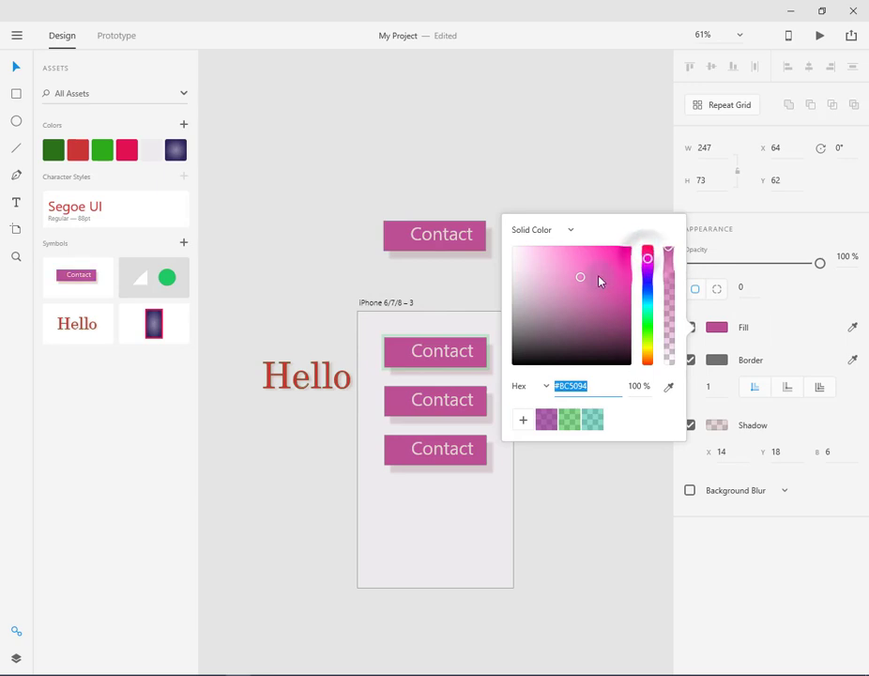
{"action": "left_click", "coordinate": [622, 155]}
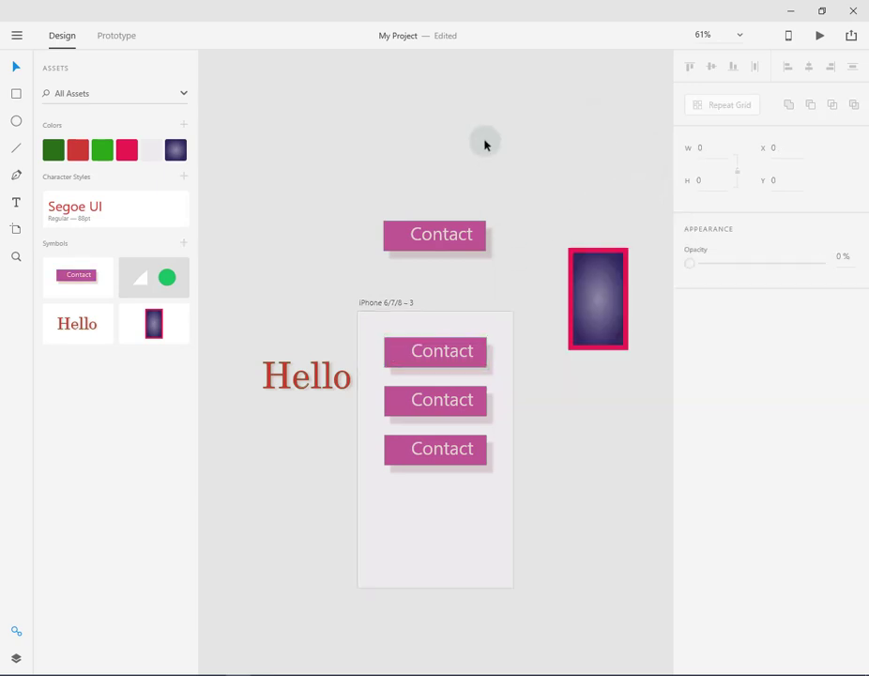
Swap all Contact instances for the Hello symbol by replacing the uppermost ones, and swap the Hello instances for the gradient rectangle symbol.
{"action": "left_click", "coordinate": [434, 353]}
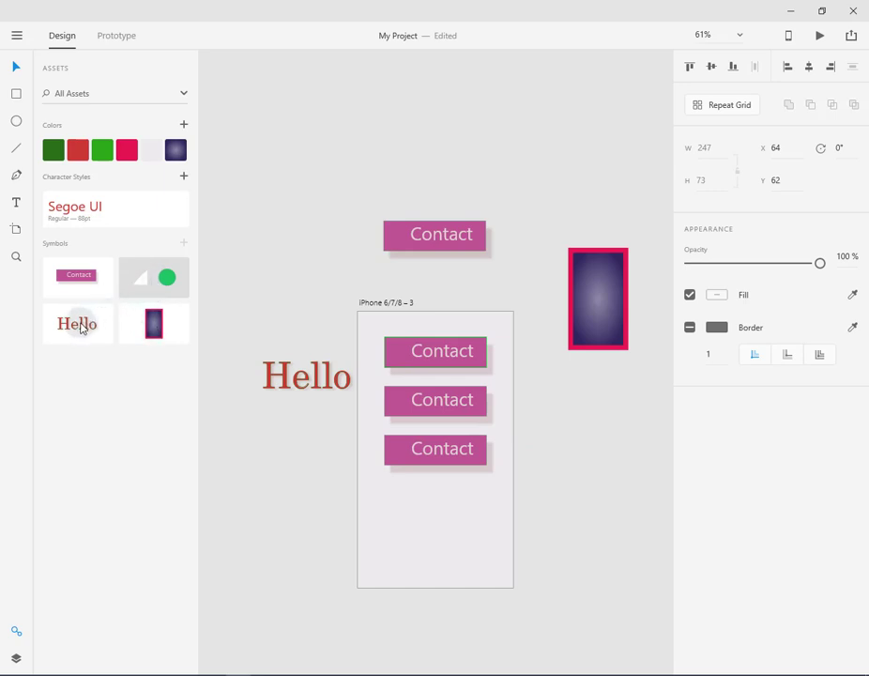
{"action": "left_click_drag", "start_coordinate": [80, 328], "coordinate": [459, 236]}
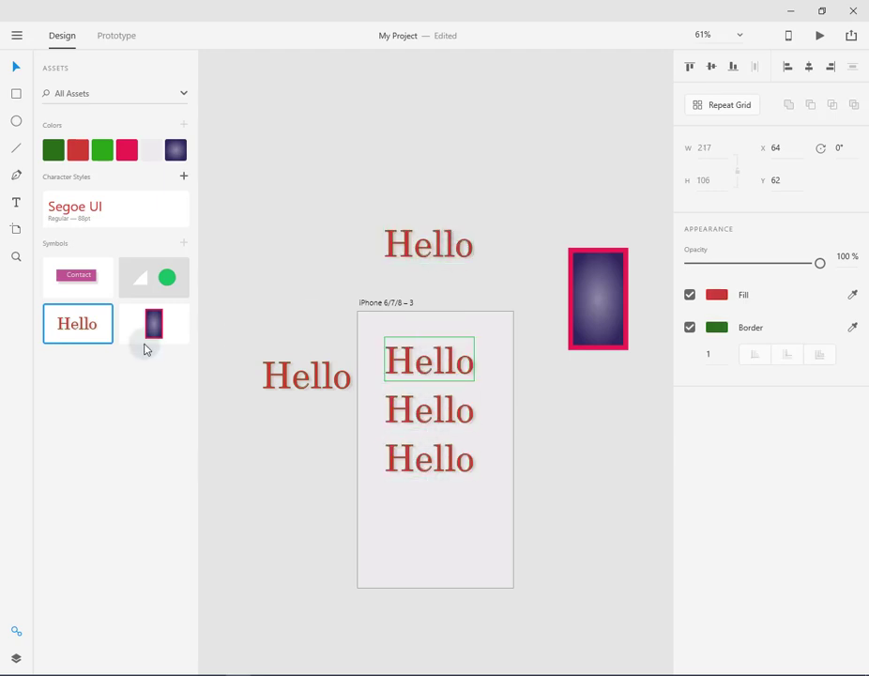
{"action": "left_click_drag", "start_coordinate": [156, 324], "coordinate": [446, 249]}
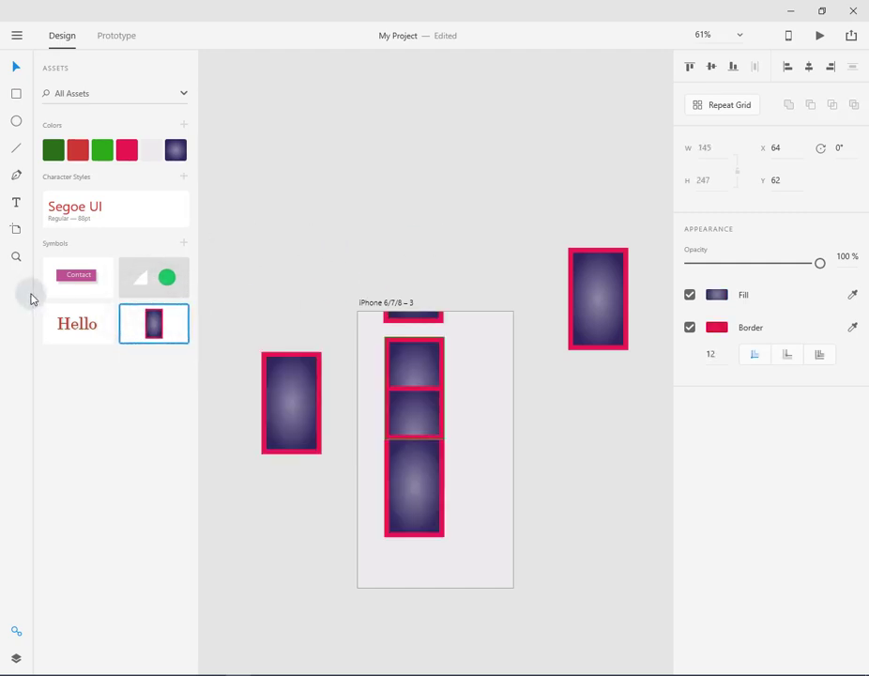
Replace all gradient rectangle instances with the Contact symbol and delete the instance overlapping the artboard's left edge.
{"action": "left_click_drag", "start_coordinate": [80, 277], "coordinate": [428, 367]}
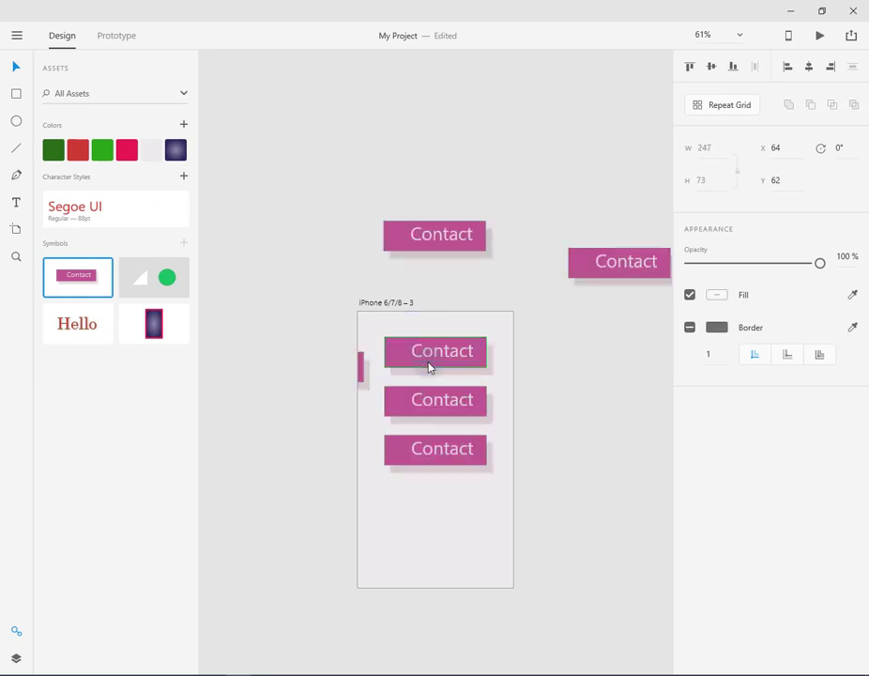
{"action": "left_click", "coordinate": [360, 366]}
{"action": "key", "text": "Delete"}
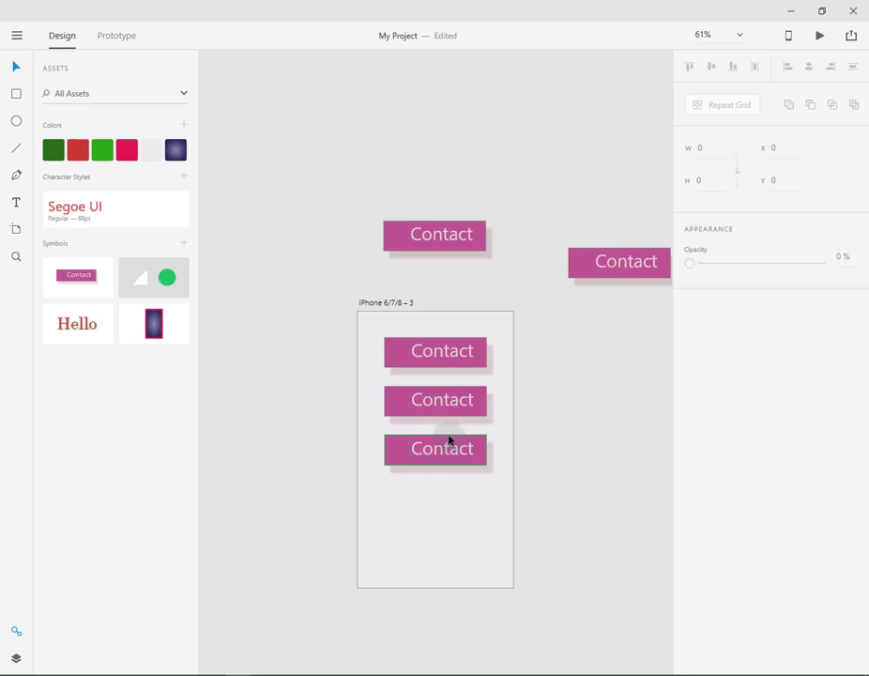
Filter the assets by Colors, Character Styles and Symbols in turn, and return the filter to All Assets.
{"action": "left_click", "coordinate": [100, 93]}
{"action": "left_click", "coordinate": [184, 94]}
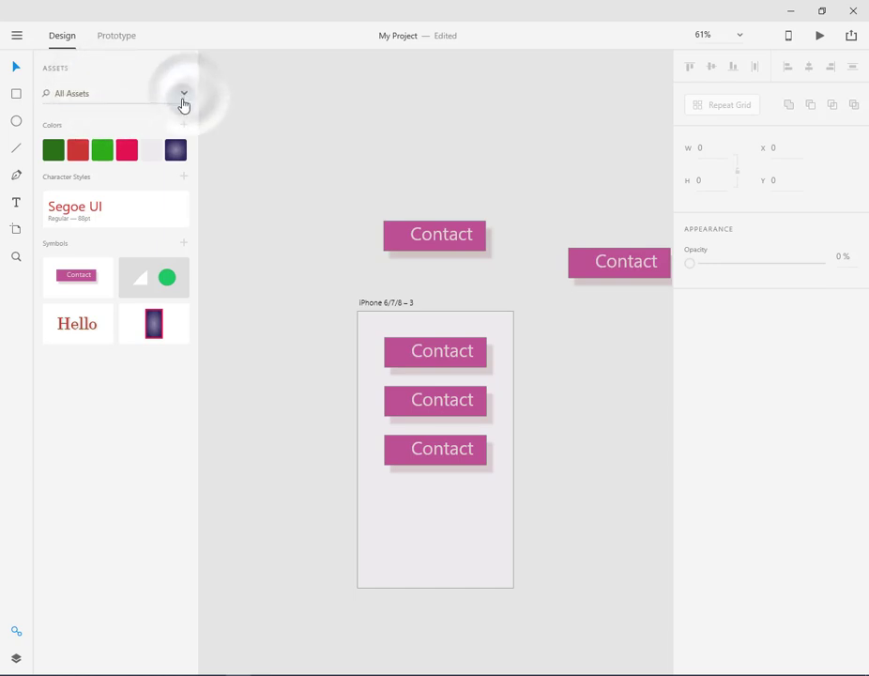
{"action": "left_click", "coordinate": [184, 94]}
{"action": "left_click", "coordinate": [78, 140]}
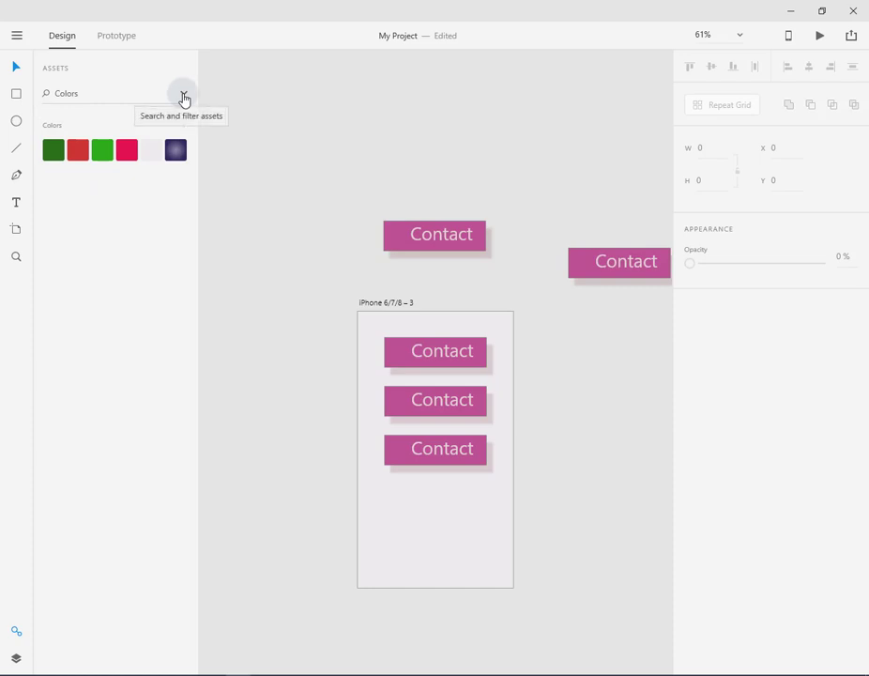
{"action": "left_click", "coordinate": [184, 97]}
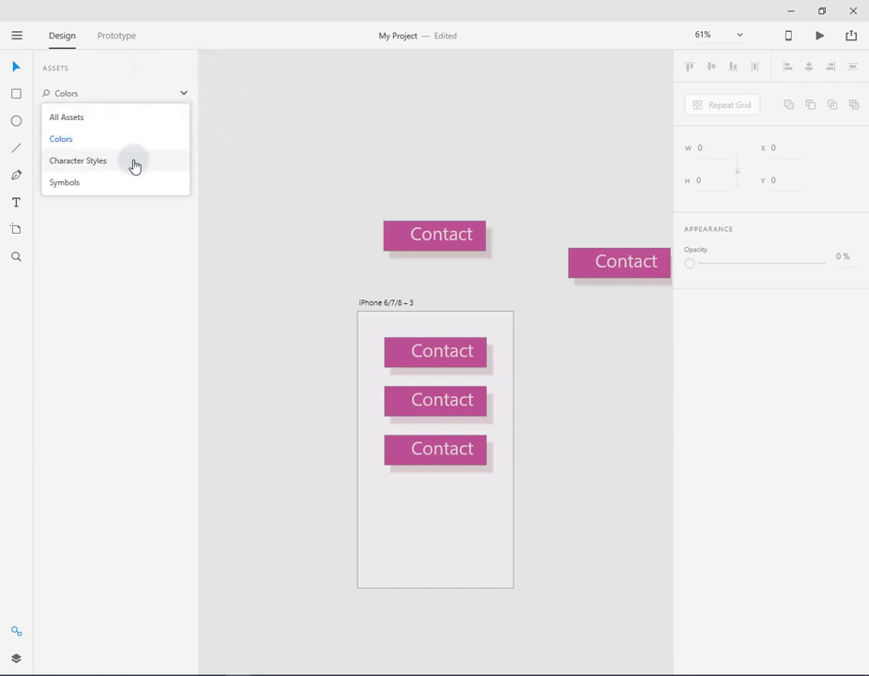
{"action": "left_click", "coordinate": [134, 163]}
{"action": "left_click", "coordinate": [184, 96]}
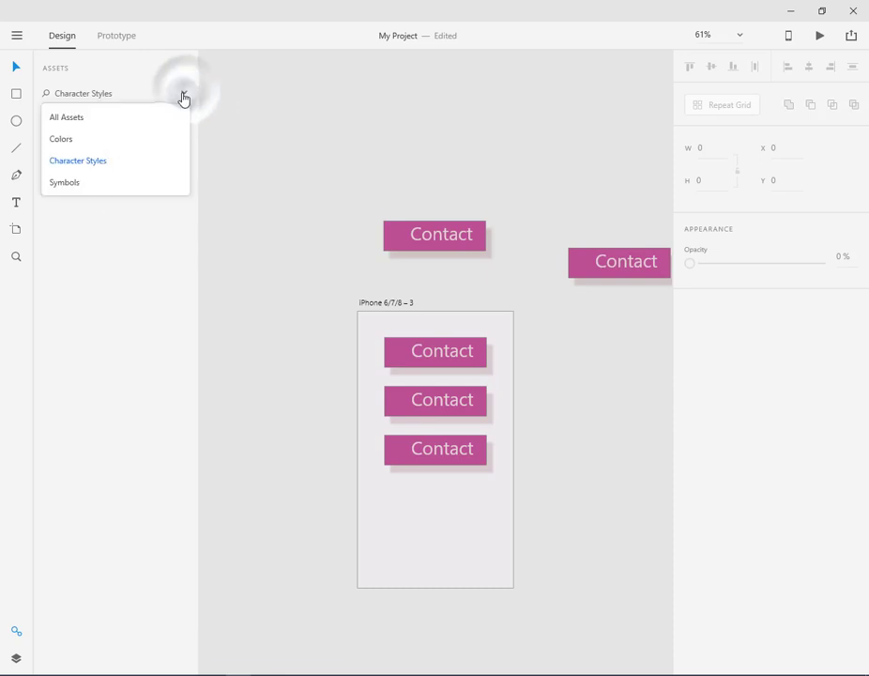
{"action": "left_click", "coordinate": [147, 140]}
{"action": "left_click", "coordinate": [185, 95]}
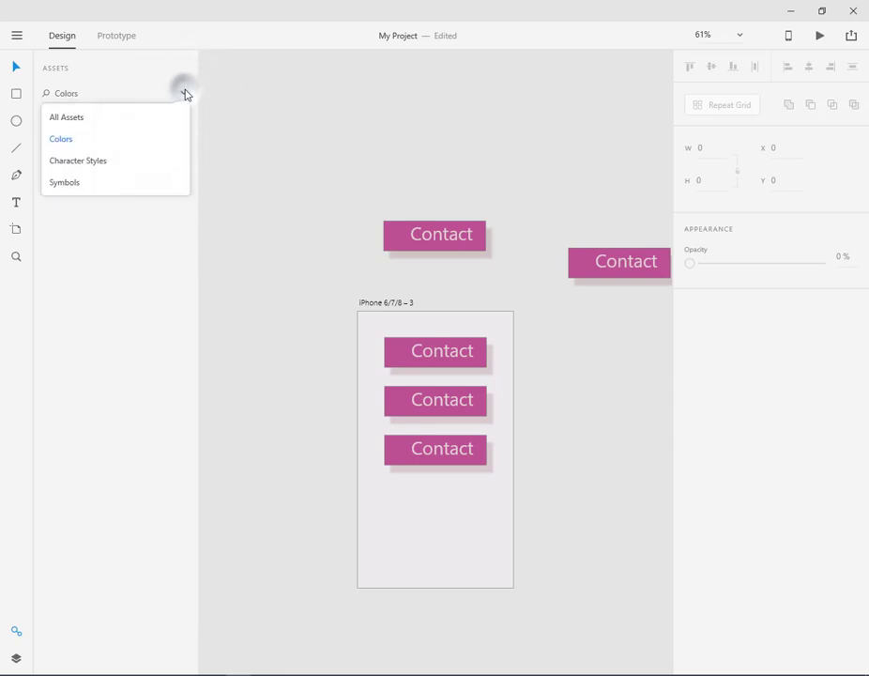
{"action": "left_click", "coordinate": [142, 184]}
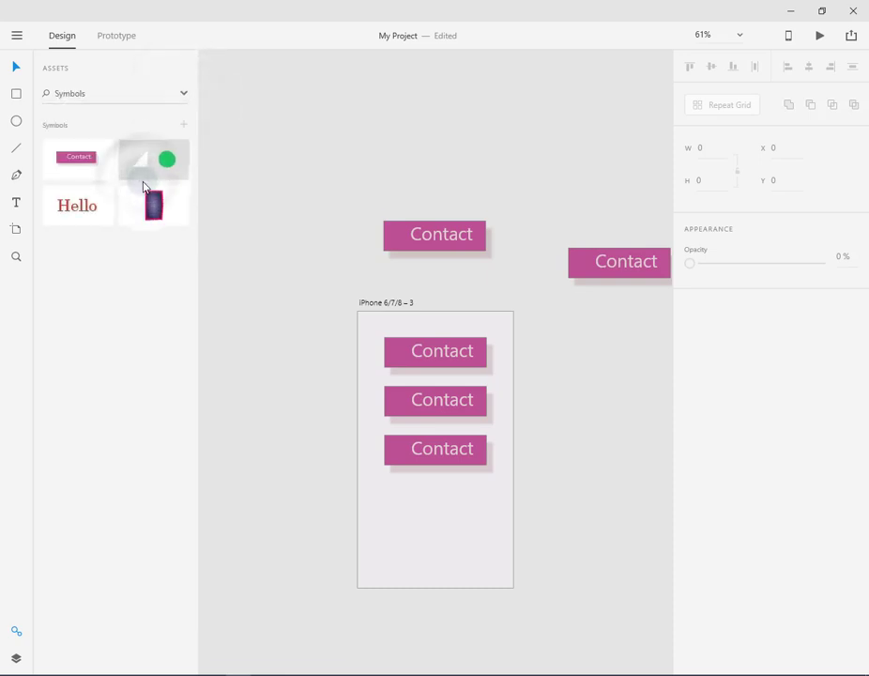
{"action": "left_click", "coordinate": [184, 97]}
{"action": "left_click", "coordinate": [94, 116]}
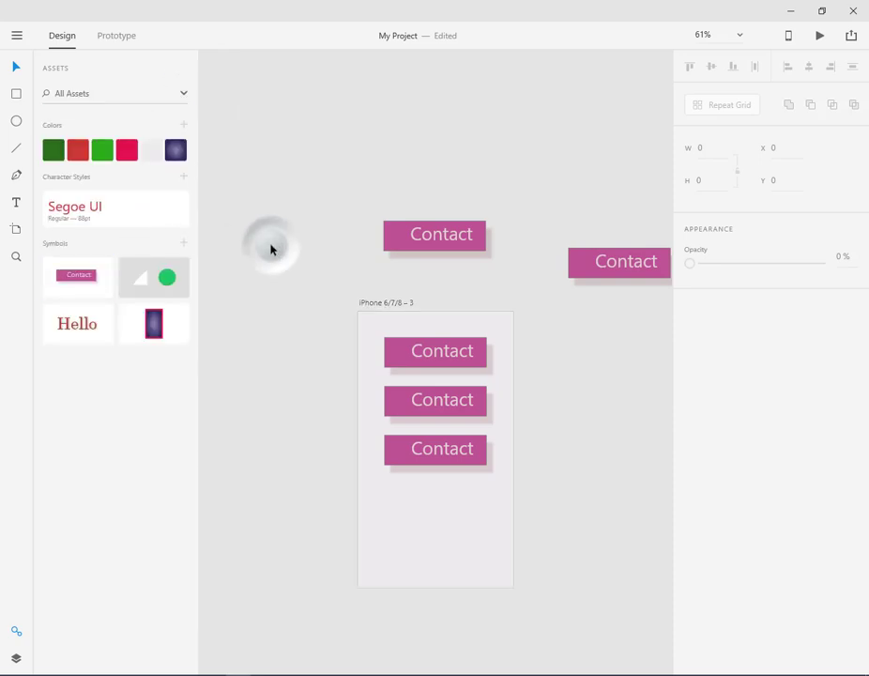
Search the assets for "S" and clear the search.
{"action": "left_click", "coordinate": [75, 93]}
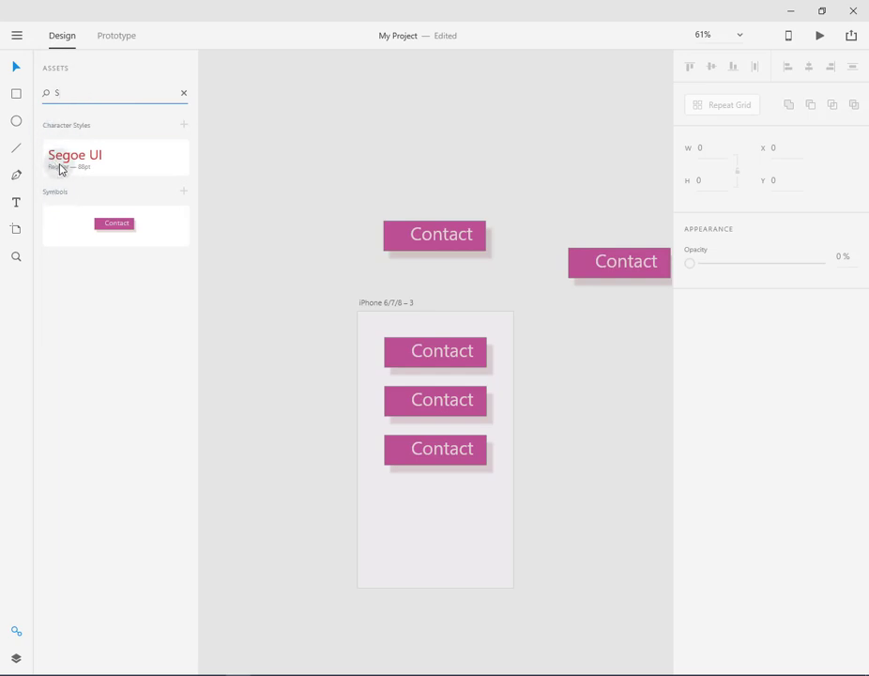
{"action": "mouse_move", "coordinate": [91, 167]}
{"action": "left_mouse_down"}
{"action": "mouse_move", "coordinate": [60, 210]}
{"action": "mouse_move", "coordinate": [49, 156]}
{"action": "mouse_move", "coordinate": [124, 155]}
{"action": "mouse_move", "coordinate": [82, 173]}
{"action": "left_mouse_up"}
{"action": "key", "text": "BackSpace"}
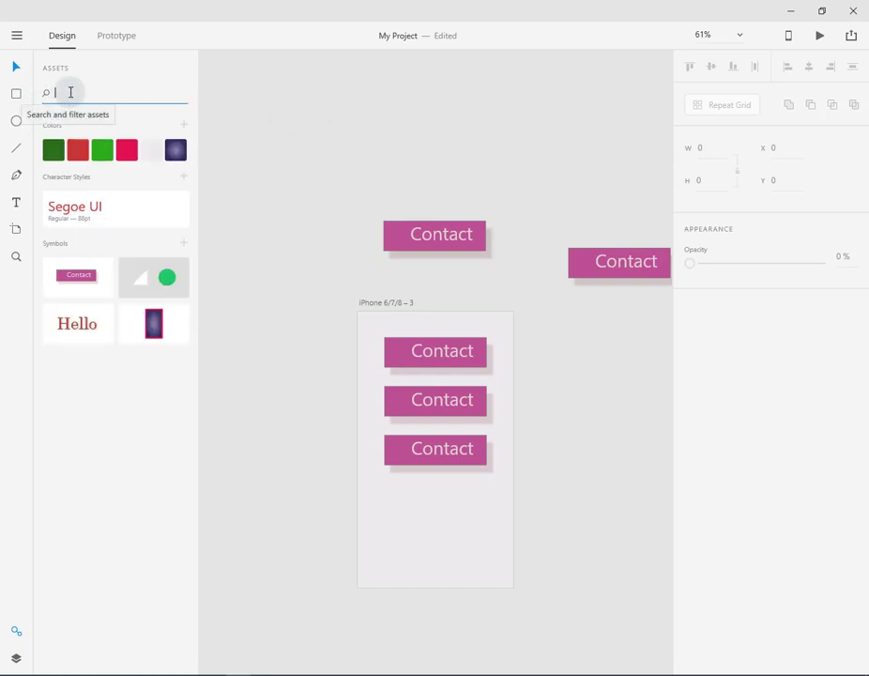
Search the assets for colors whose hex code contains "#ed" and clear the search.
{"action": "type", "text": "#e"}
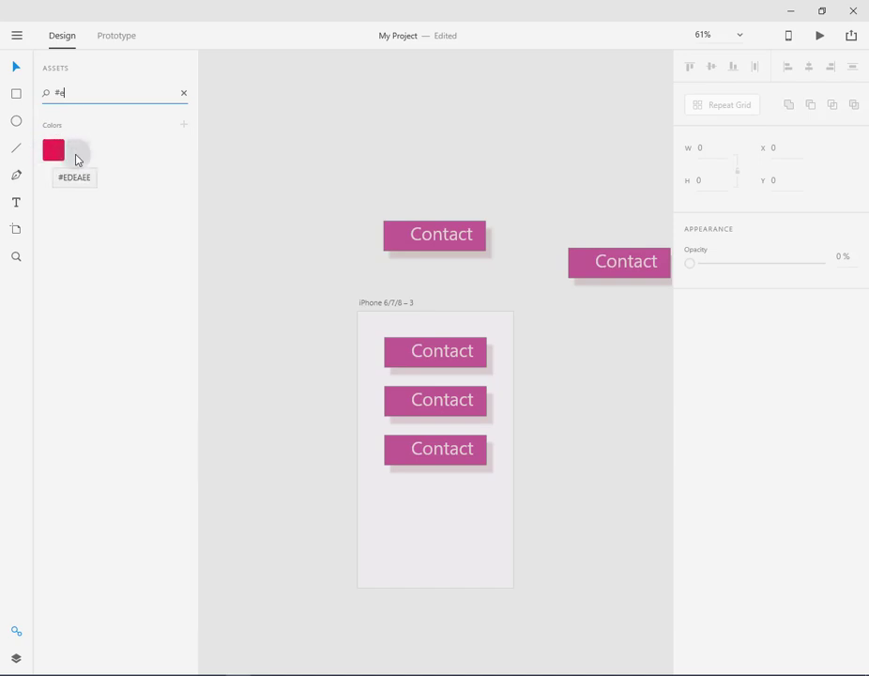
{"action": "type", "text": "d"}
{"action": "key", "text": "BackSpace"}
{"action": "key", "text": "BackSpace"}
{"action": "key", "text": "BackSpace"}
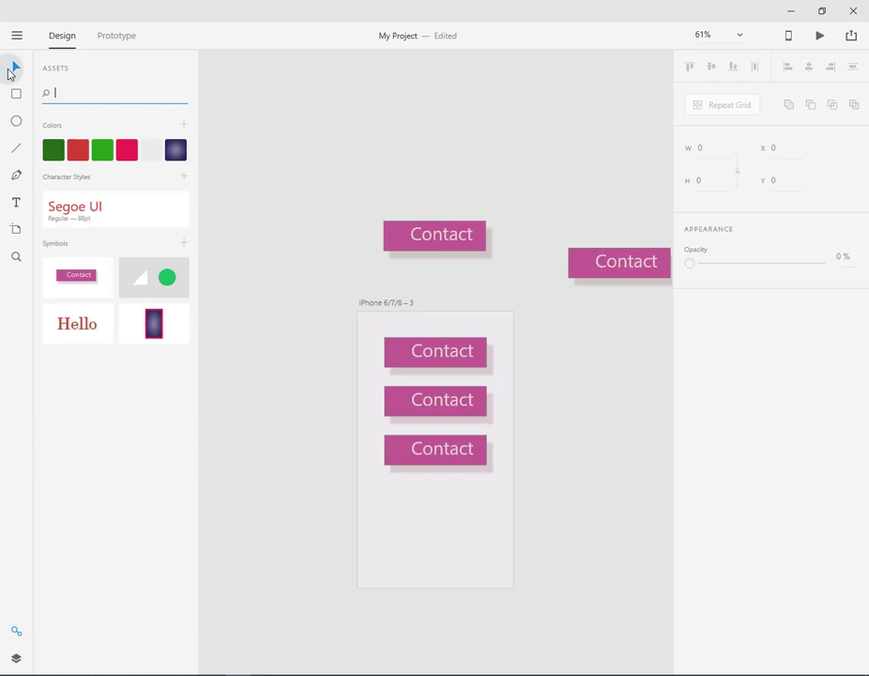
Highlight all instances of the Contact symbol on the canvas.
{"action": "left_click", "coordinate": [93, 285]}
{"action": "right_click", "coordinate": [92, 283]}
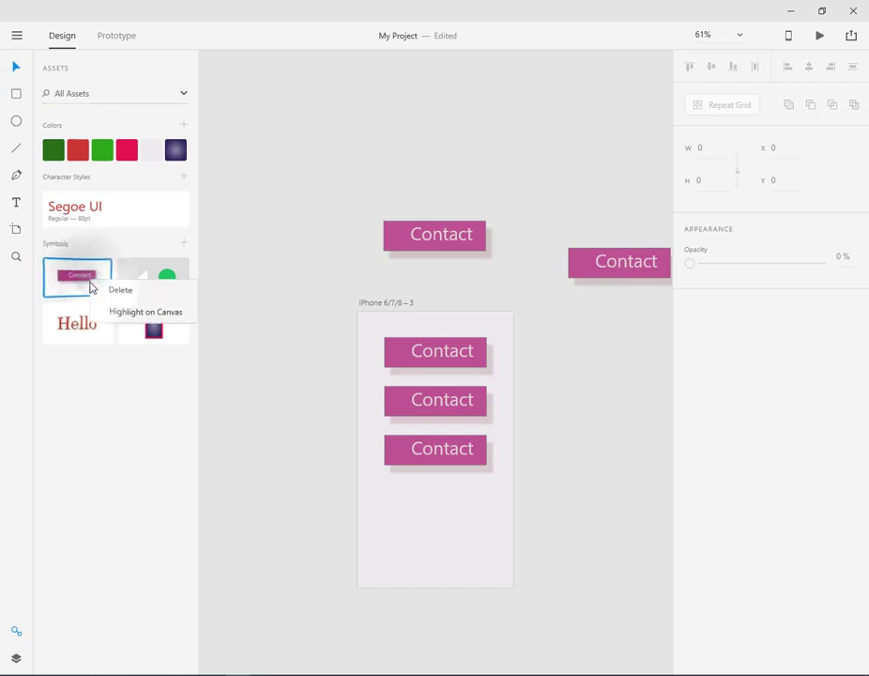
{"action": "left_click", "coordinate": [147, 313]}
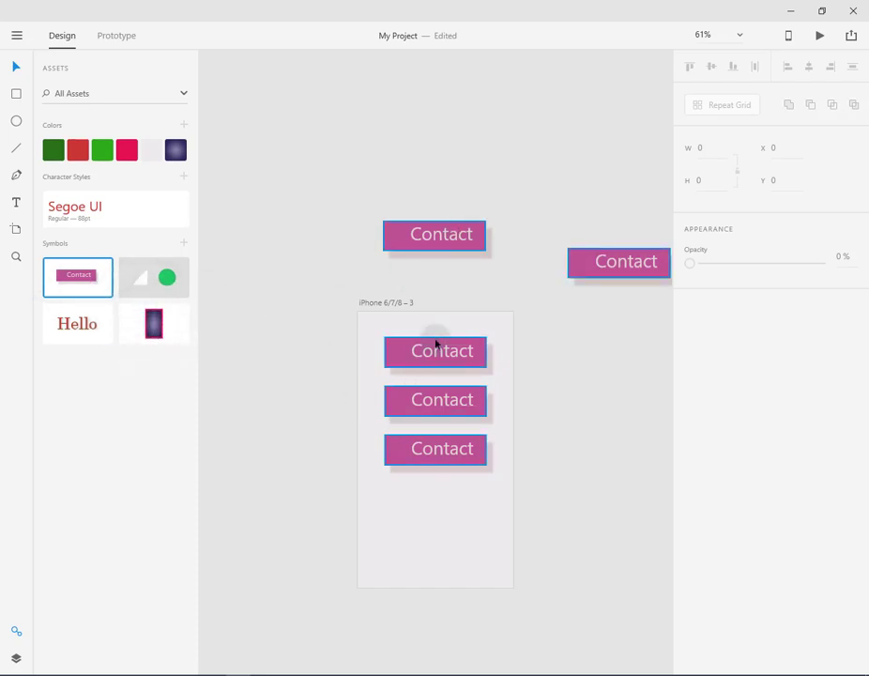
Reveal the symbol of the artboard's uppermost Contact button in the assets.
{"action": "right_click", "coordinate": [441, 238]}
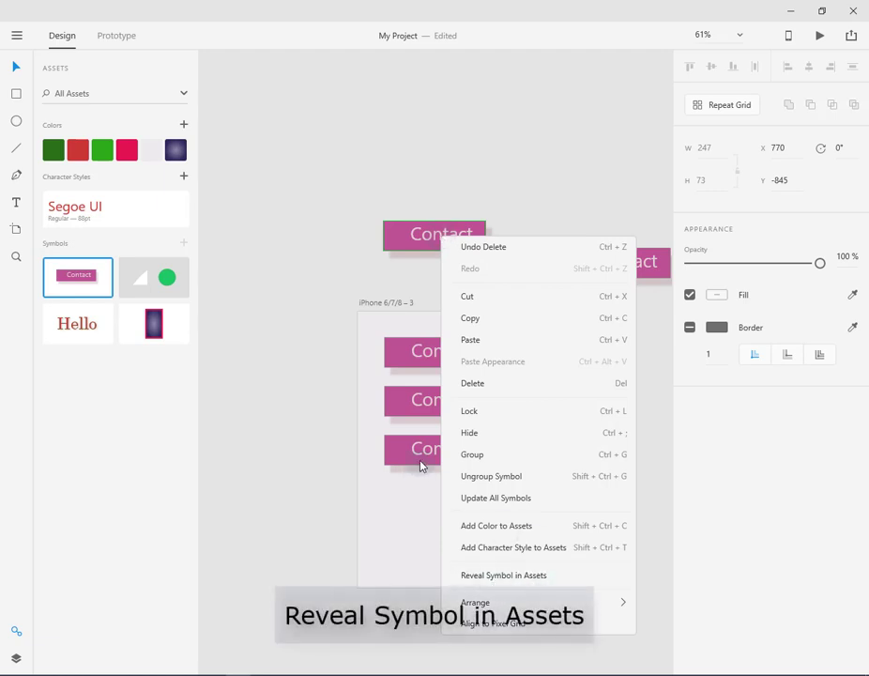
{"action": "left_click", "coordinate": [355, 169]}
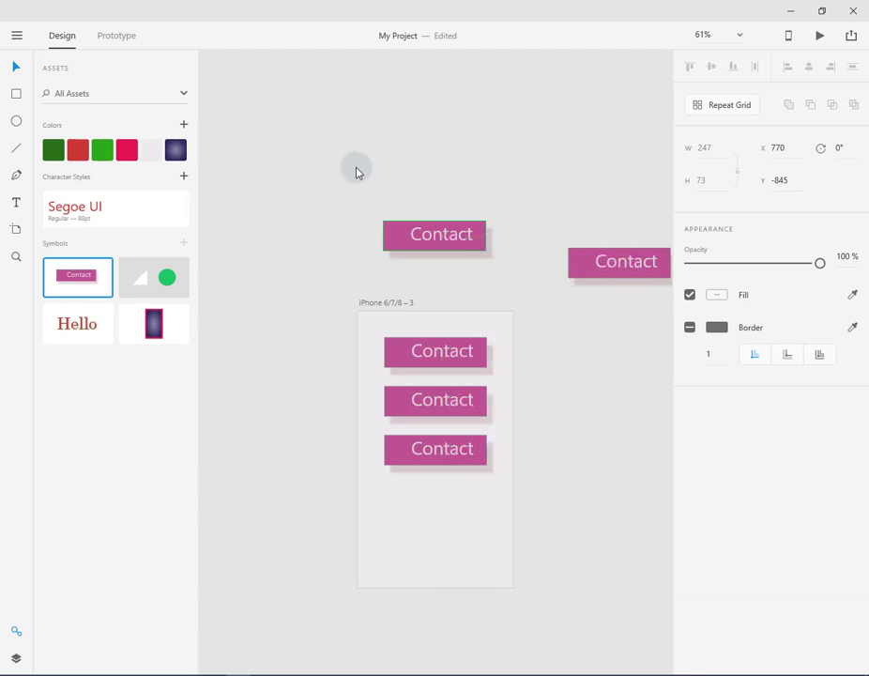
{"action": "left_click", "coordinate": [355, 171]}
{"action": "right_click", "coordinate": [450, 353]}
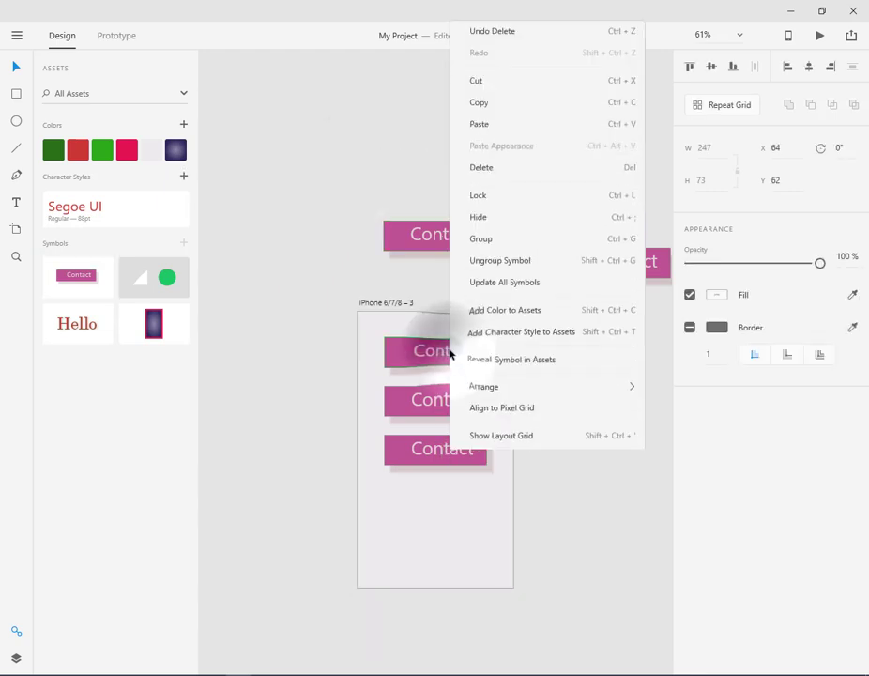
{"action": "left_click", "coordinate": [515, 341]}
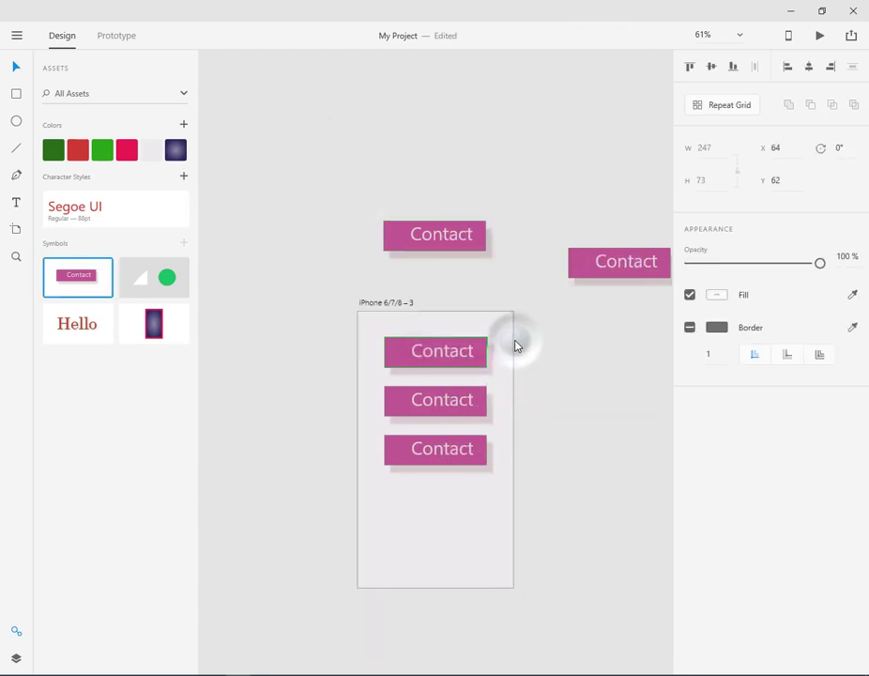